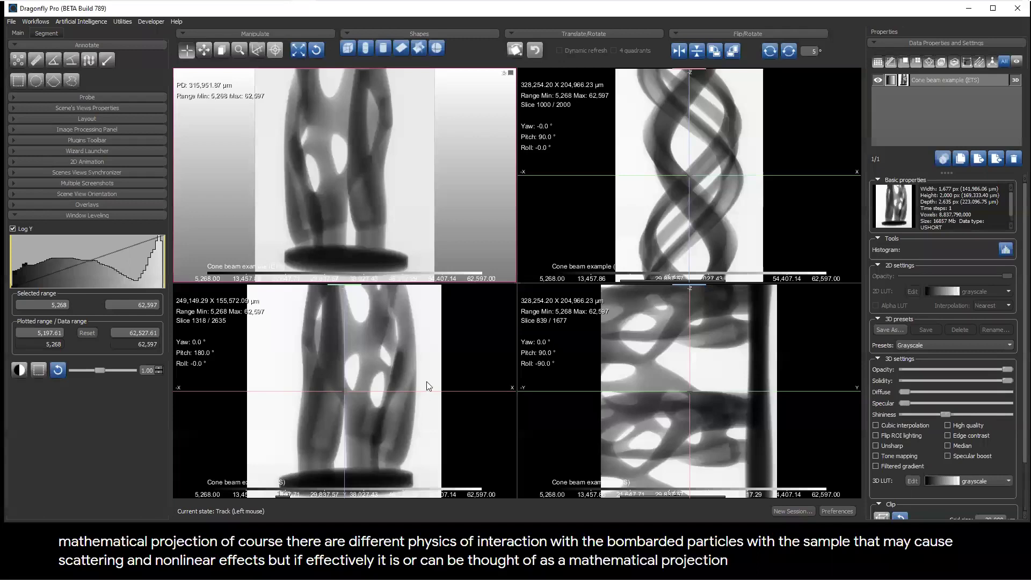
Enlarge the lower-left slice view and browse the projection images from slice 1316 to slice 641
double_click(426, 382)
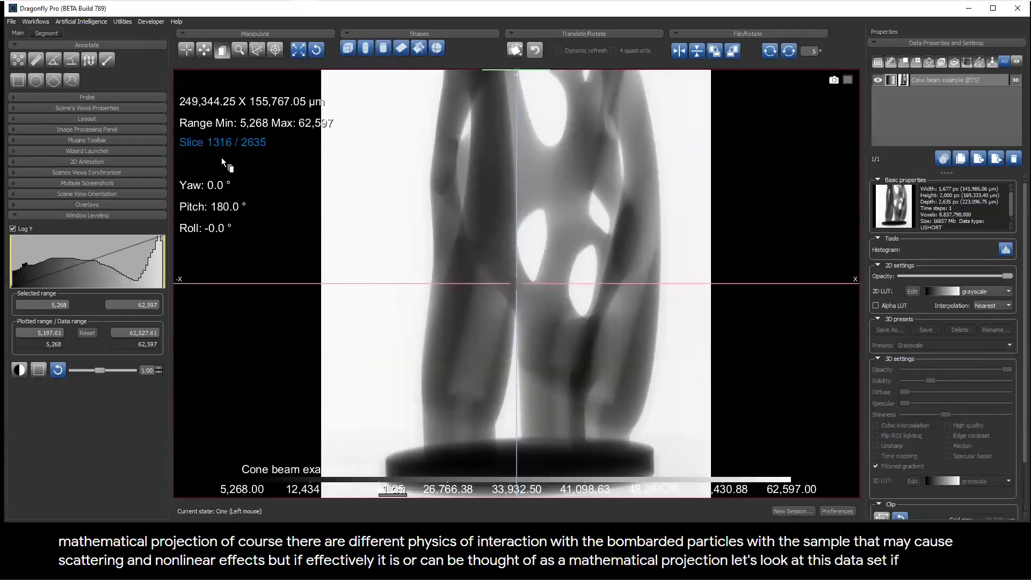
left_click_drag(221, 157, 290, 105)
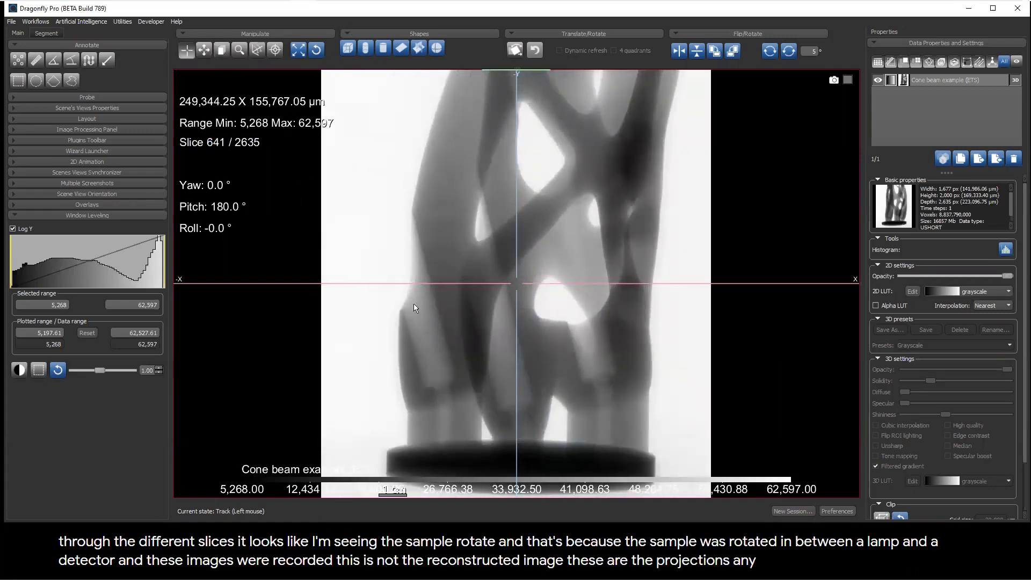
key("Escape")
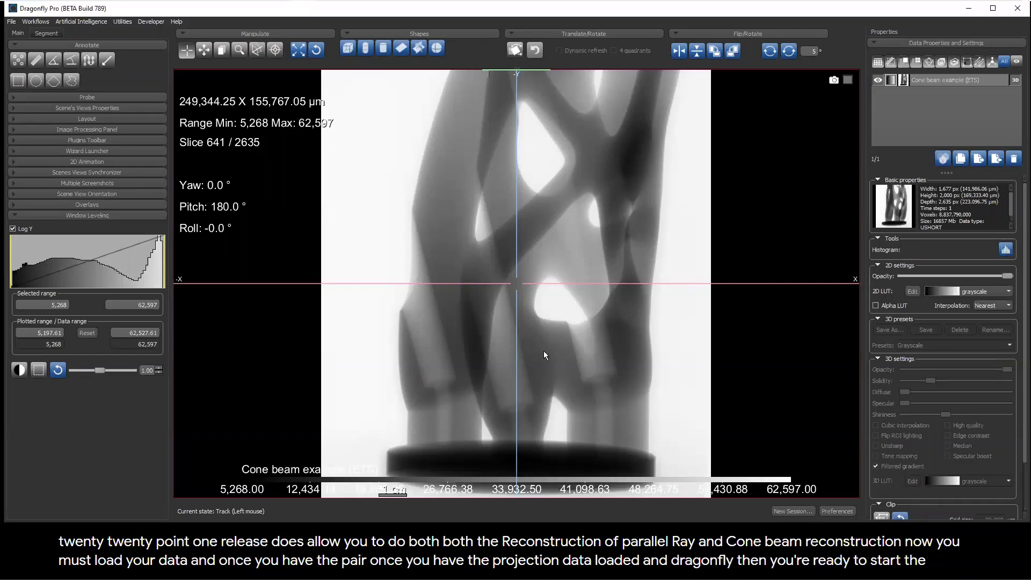
Open the CT Reconstruction (beta) workflow and move its dialog to uncover more of the projection image
left_click(30, 21)
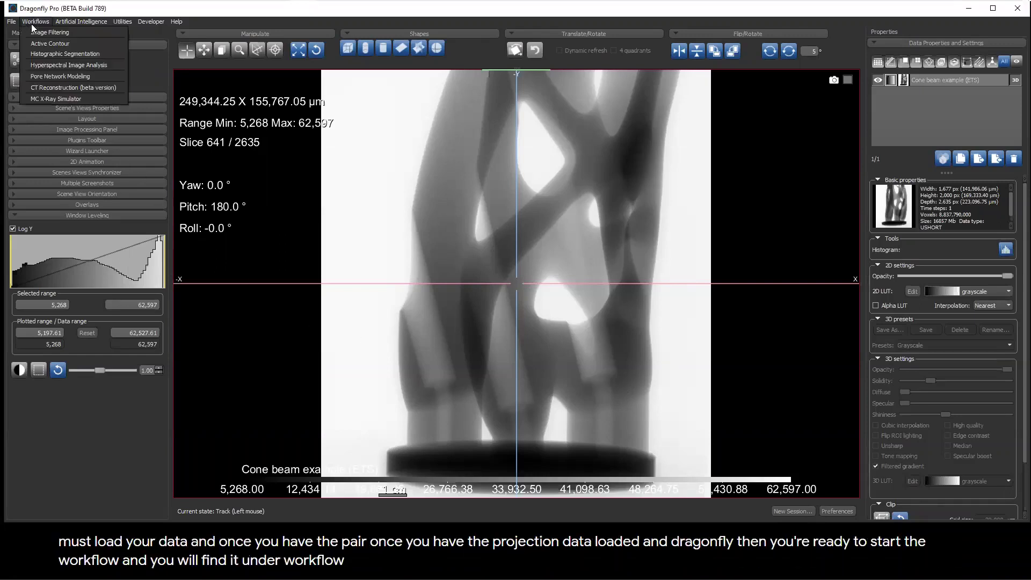
left_click(68, 87)
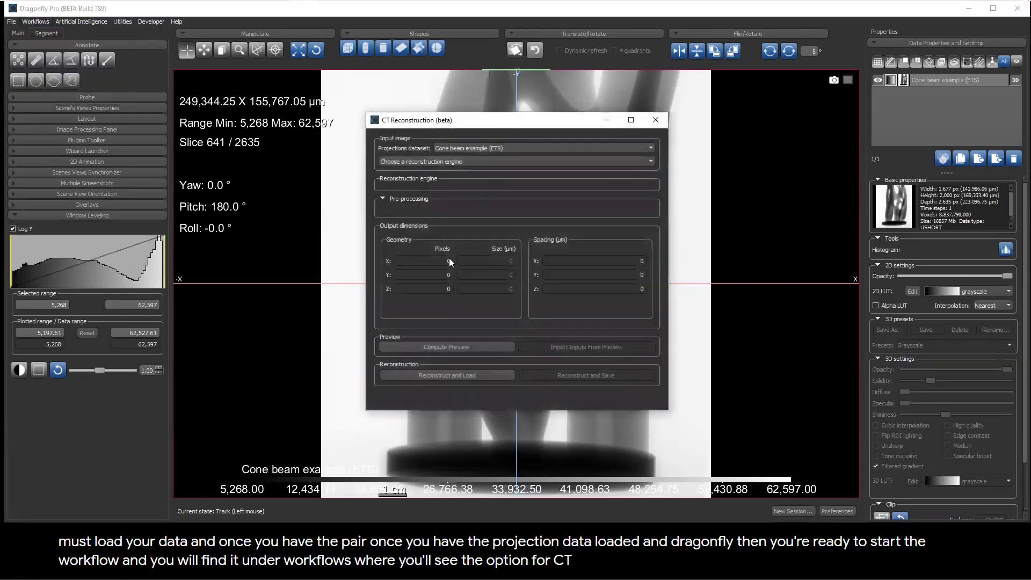
left_click_drag(525, 130, 680, 133)
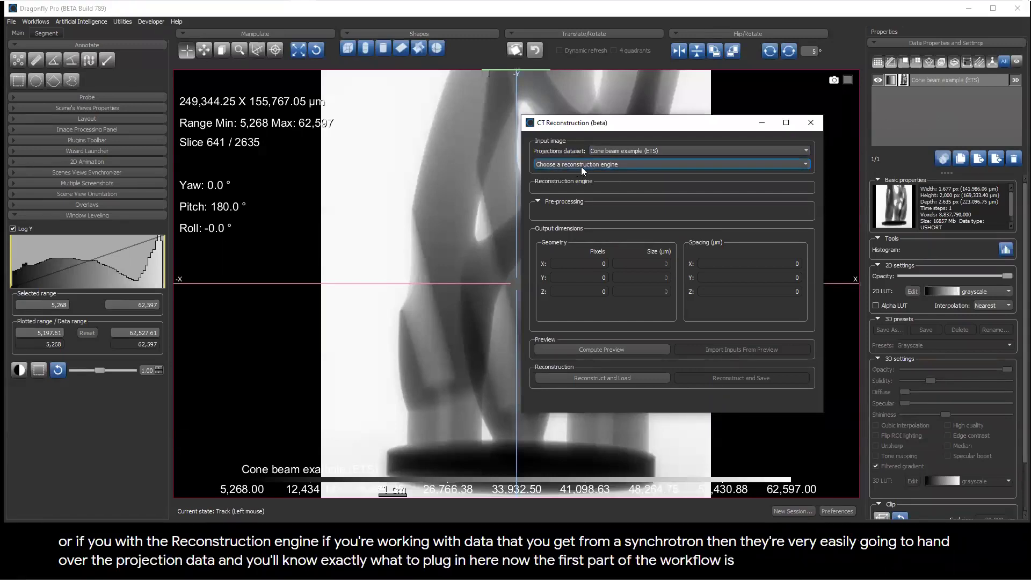
Choose the Tomopy (Parallel Beam) reconstruction engine, try the art algorithm, and return to gridrec
left_click(639, 163)
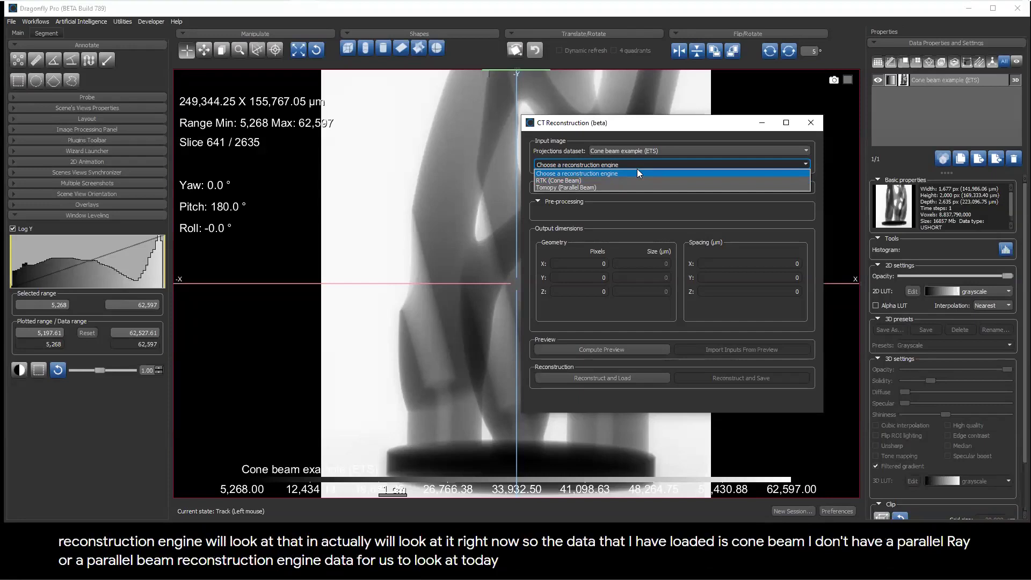
left_click(599, 185)
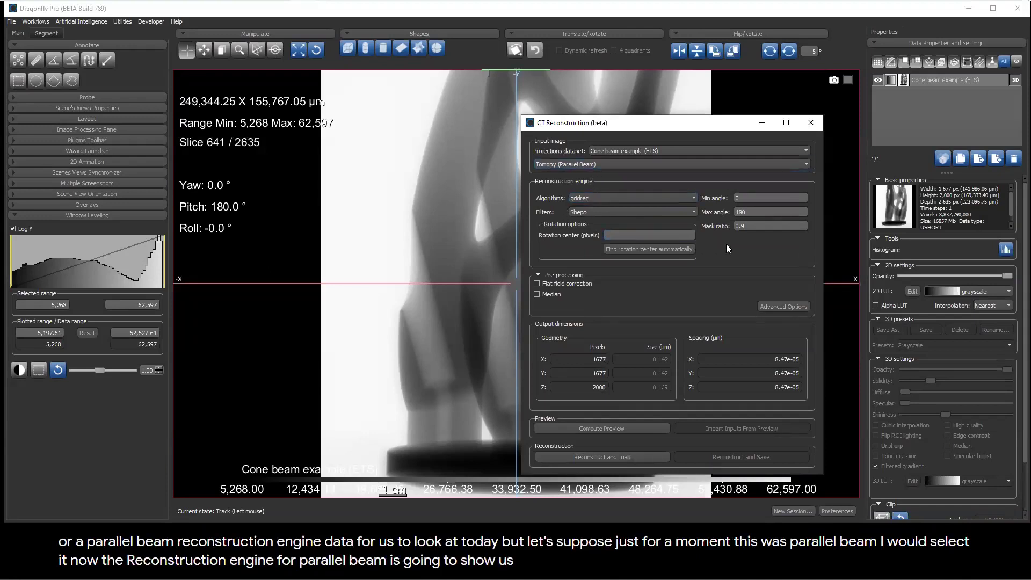
left_click(648, 199)
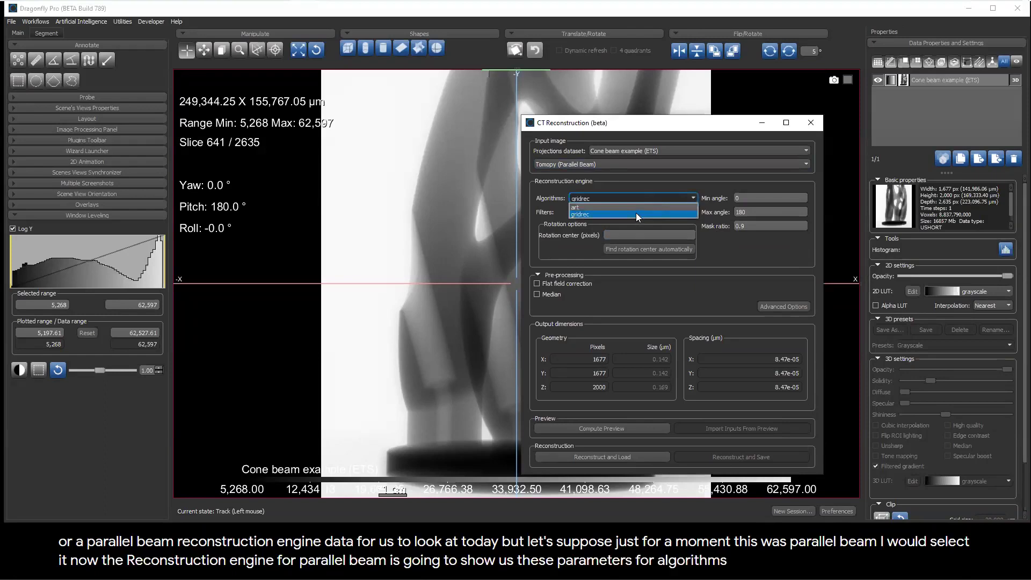
left_click(620, 207)
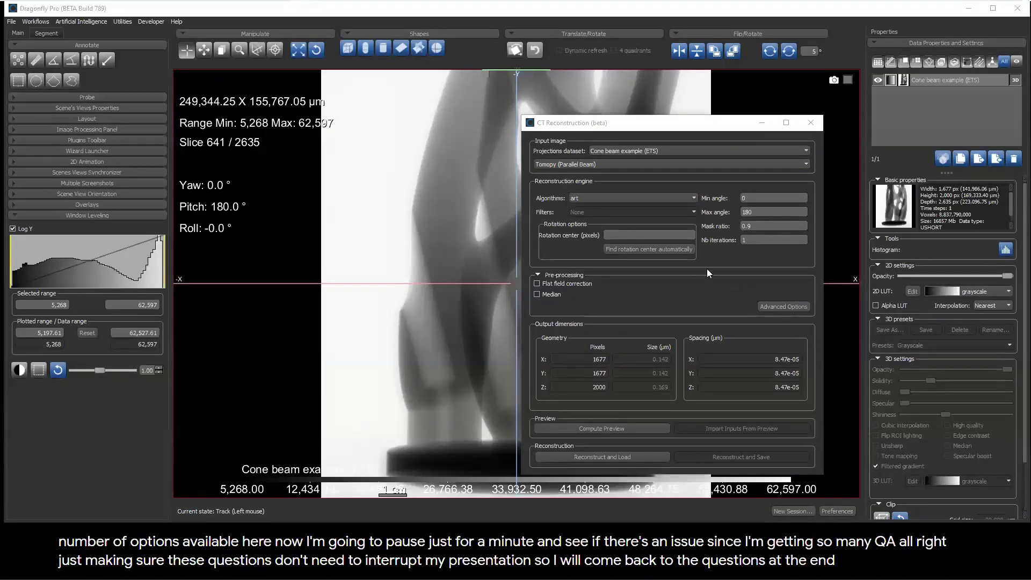
left_click(601, 199)
left_click(594, 214)
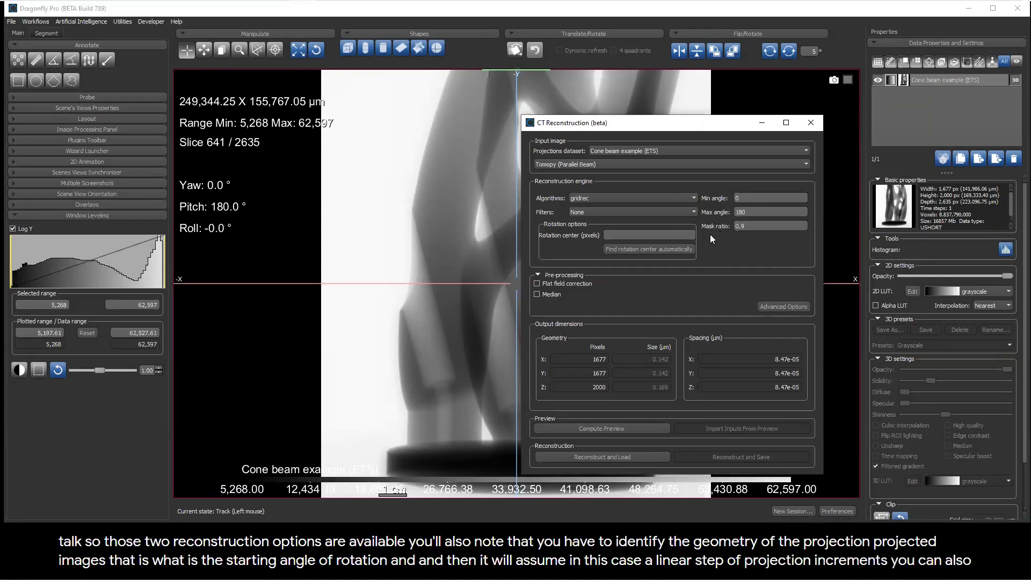
left_click(680, 238)
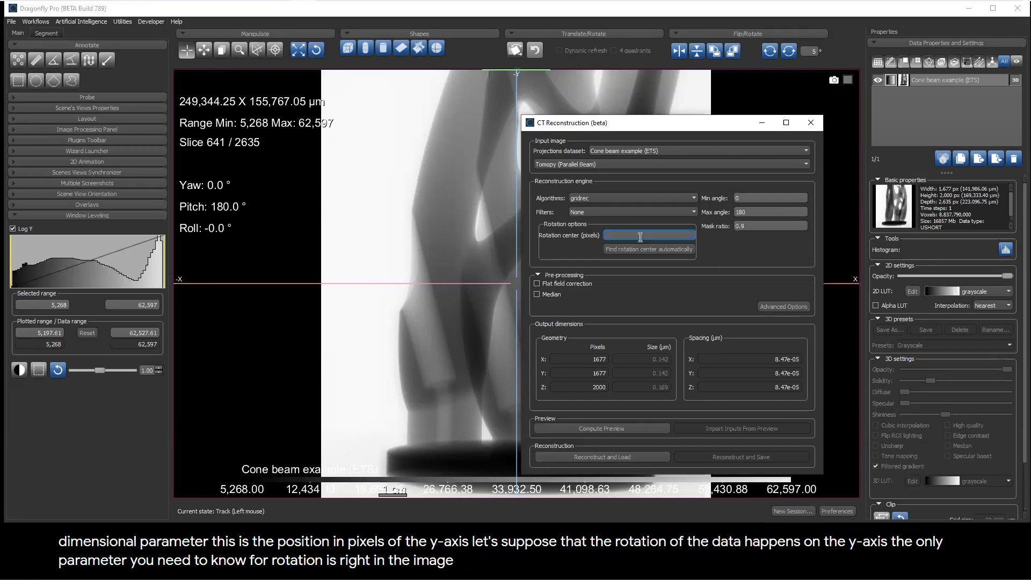
Examine how the sample rotates about the vertical axis by browsing the projections to slice 504 with the image shifted and recentred
left_click_drag(642, 123, 2, 149)
key("c")
left_click_drag(216, 142, 576, 243)
key("t")
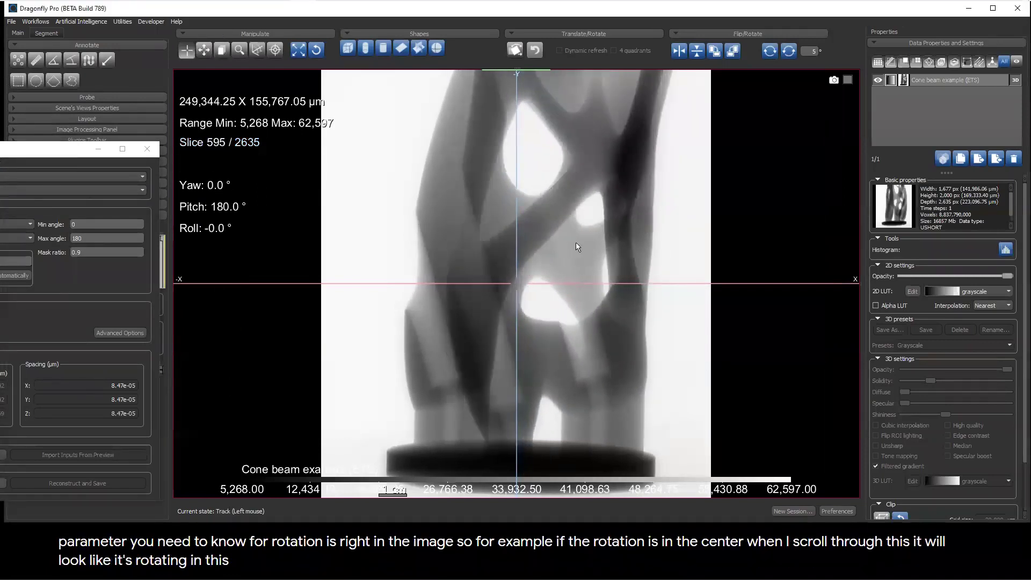
middle_click_drag(575, 243, 432, 246)
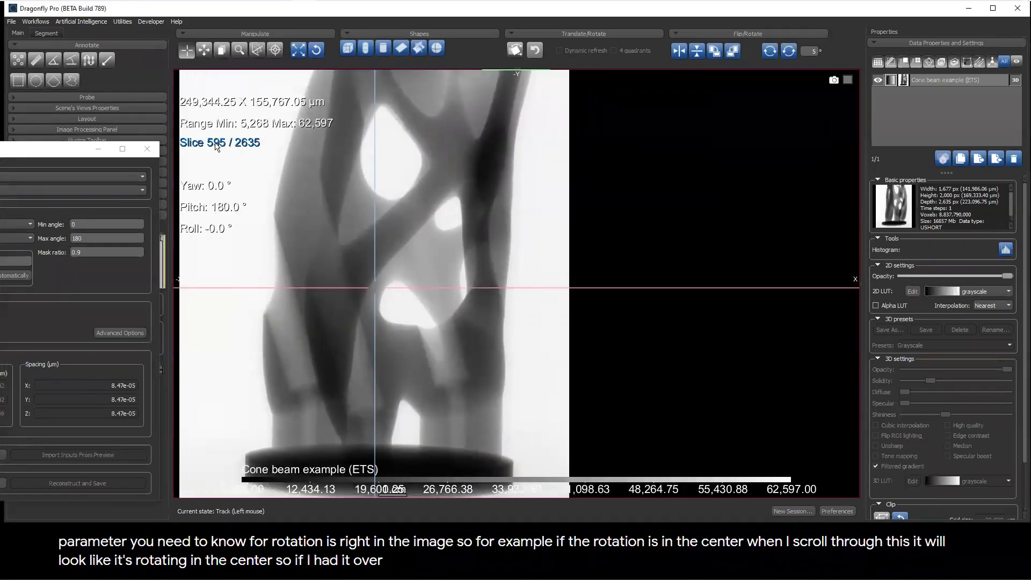
key("c")
left_click_drag(215, 145, 374, 312)
key("t")
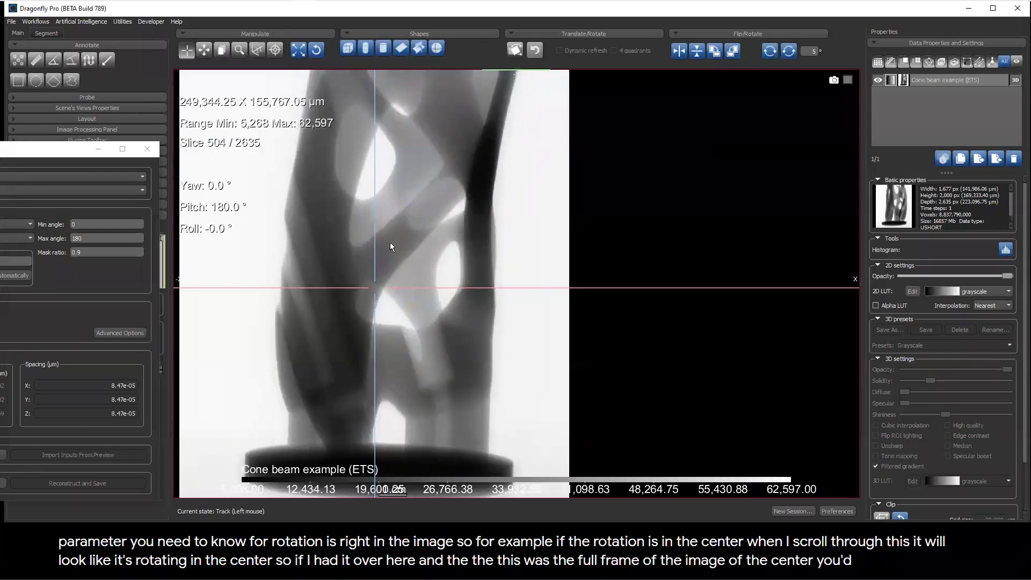
middle_click_drag(322, 219, 426, 219)
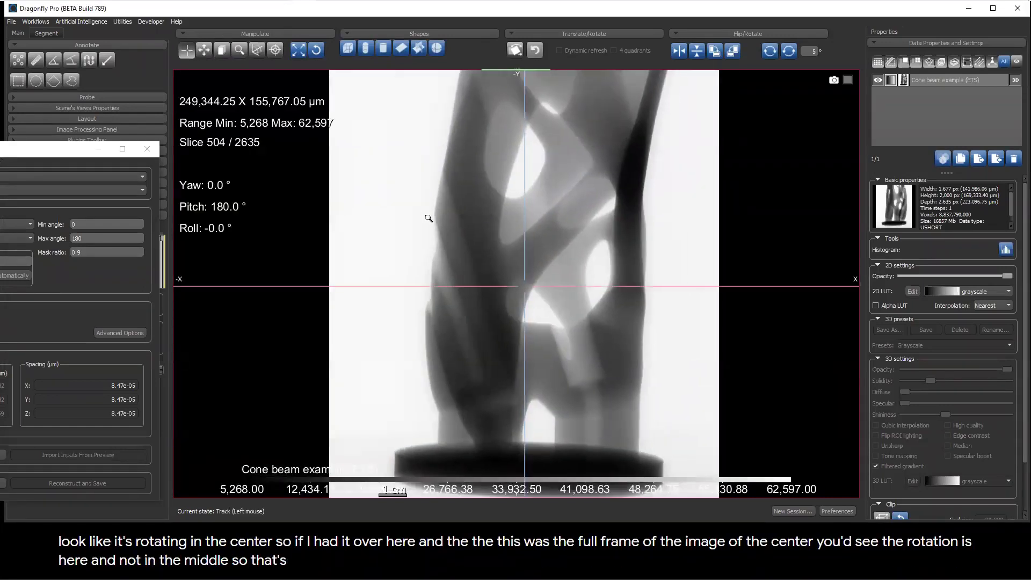
scroll(416, 170, "down", 1)
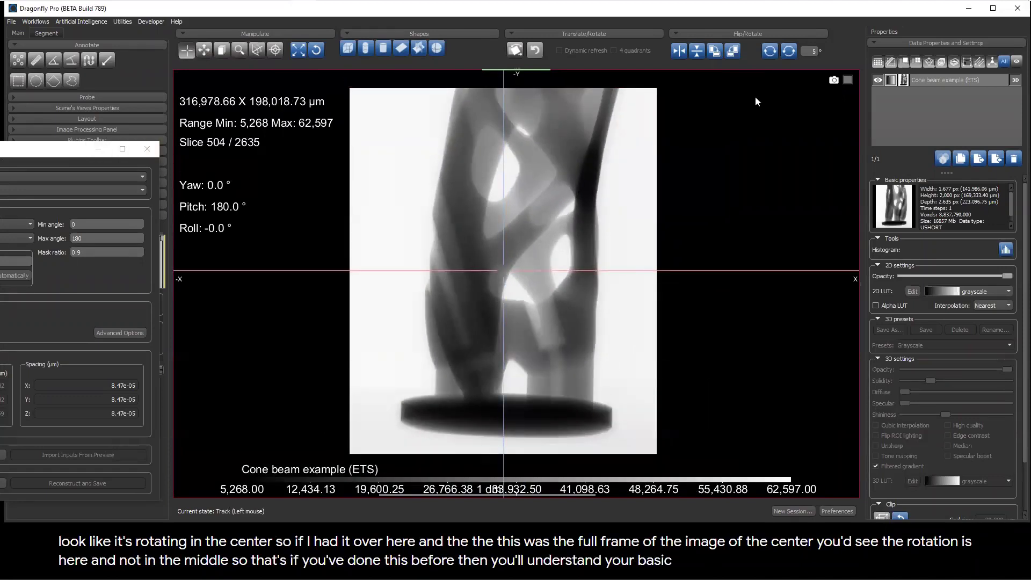
left_click_drag(755, 102, 755, 97)
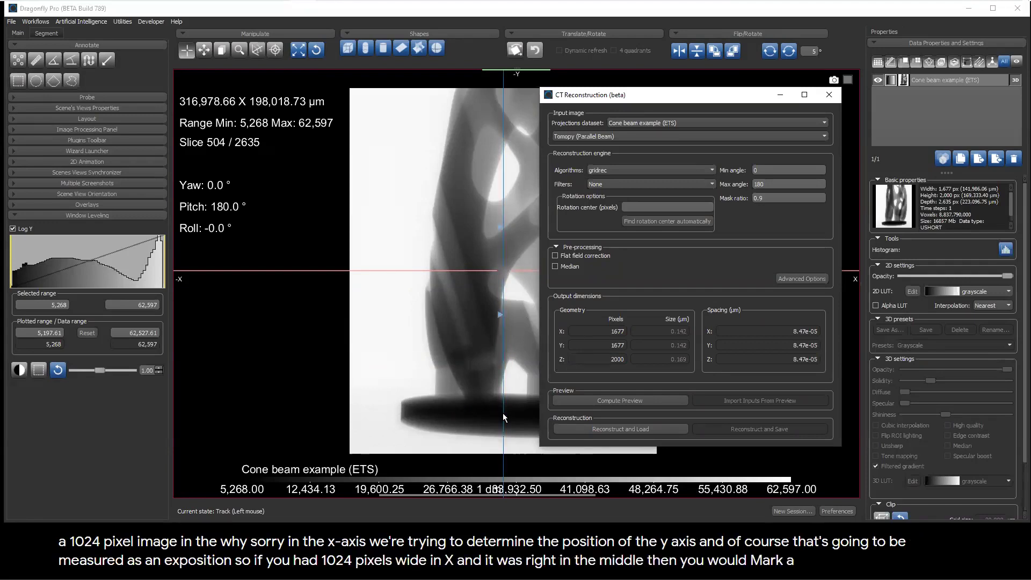
Switch the parallel-beam algorithm to art to inspect its iteration setting, and set it back to gridrec
left_click(645, 207)
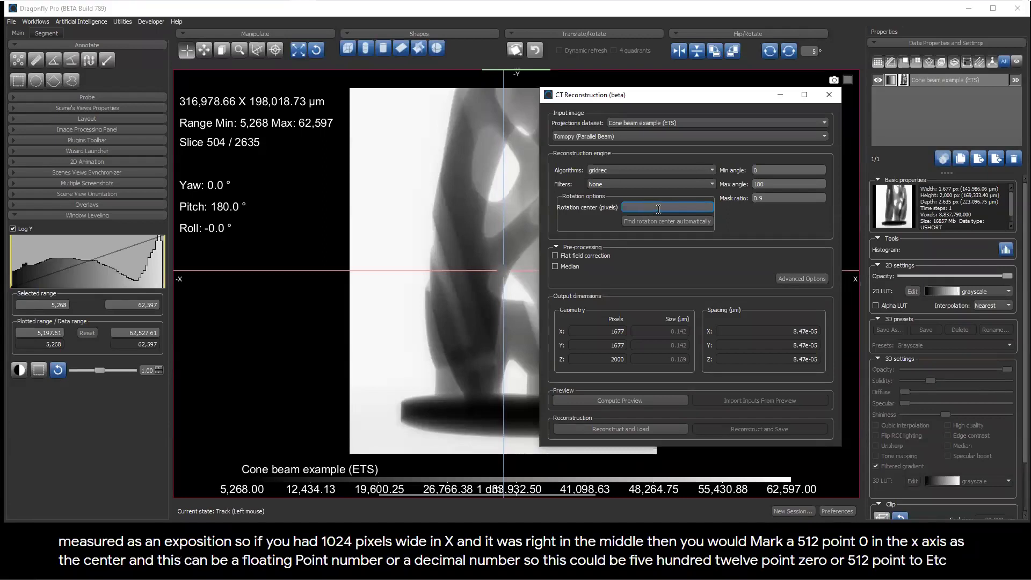
left_click(608, 169)
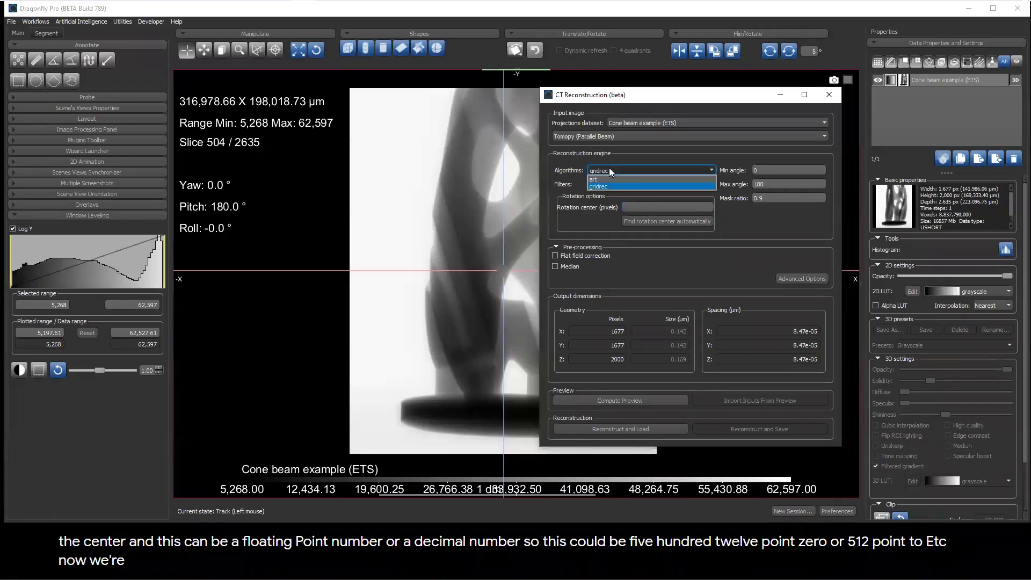
left_click(606, 179)
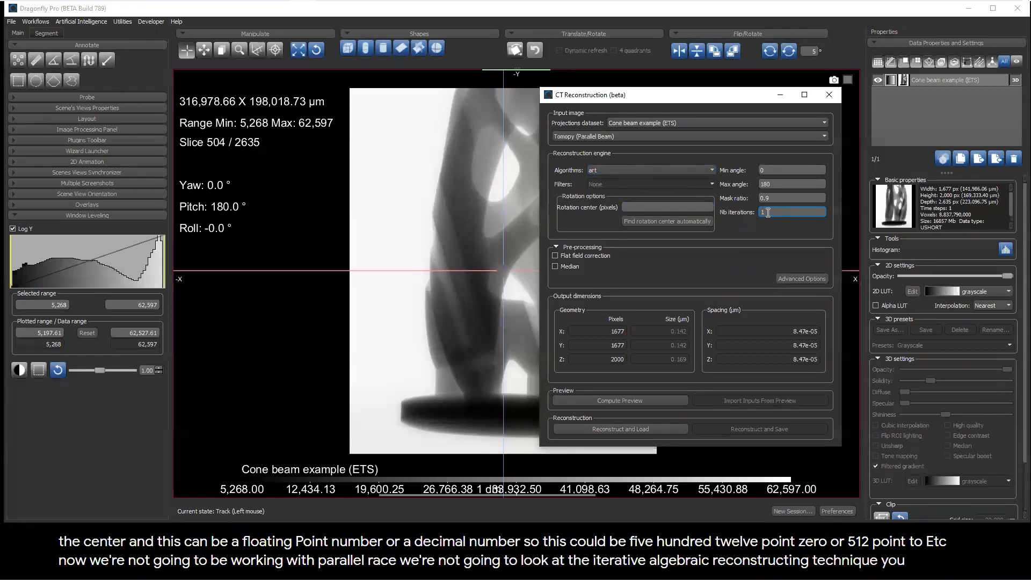
left_click(606, 169)
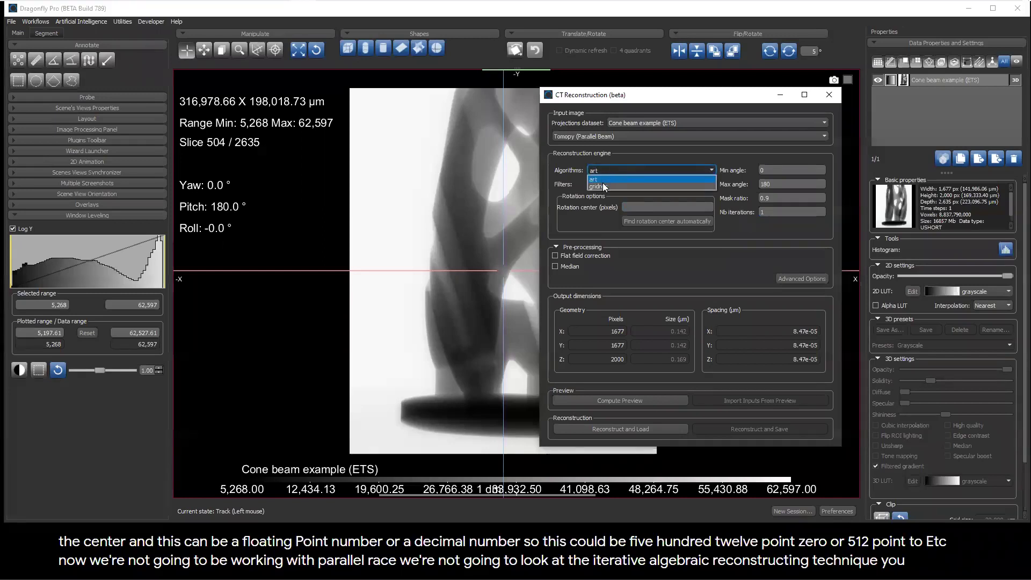
left_click(601, 186)
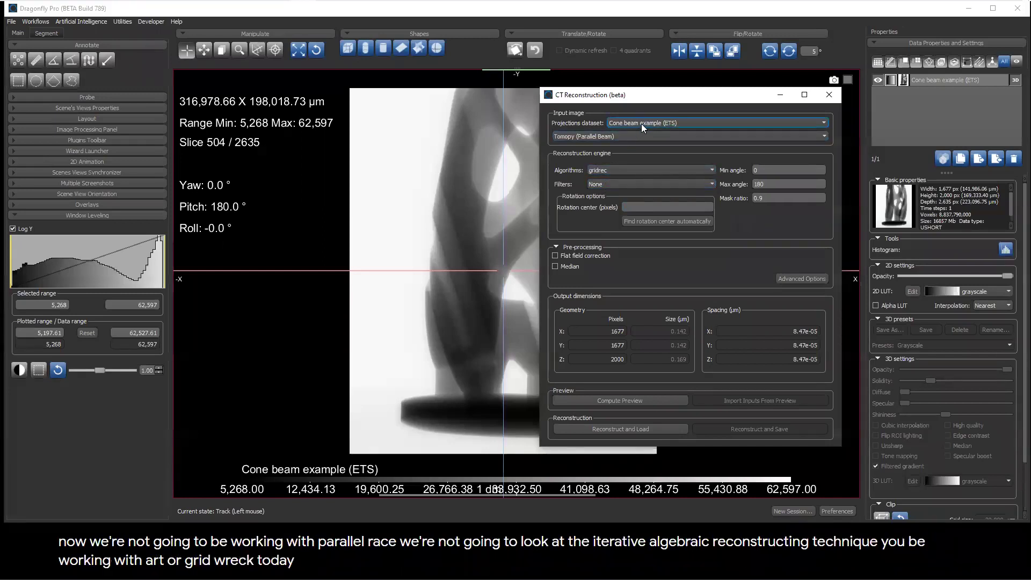
Set the reconstruction engine to RTK (Cone Beam) and reposition the dialog so all its acquisition parameters fit on screen
left_click(632, 136)
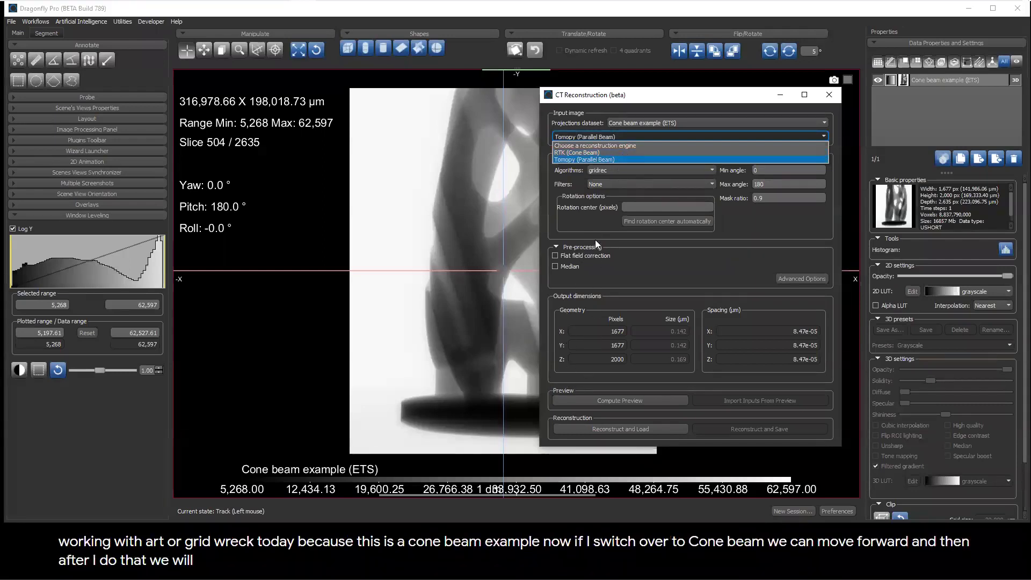
left_click(580, 152)
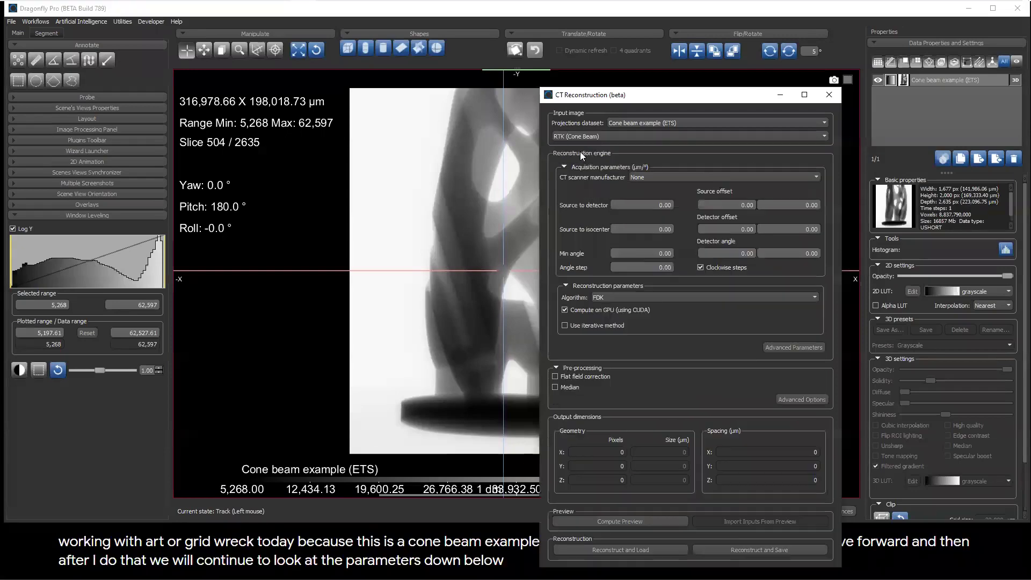
left_click_drag(629, 99, 633, 35)
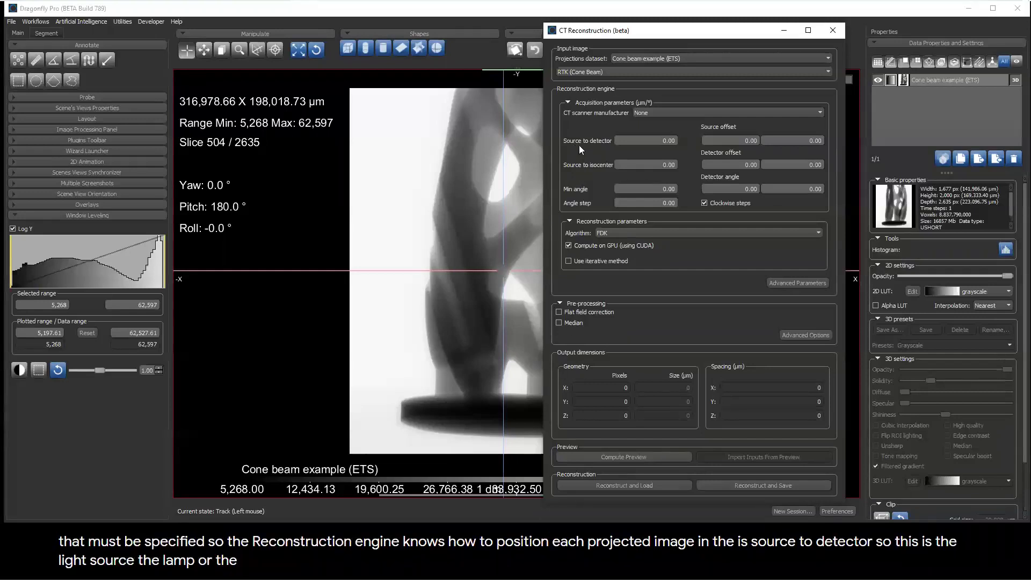
left_click(670, 142)
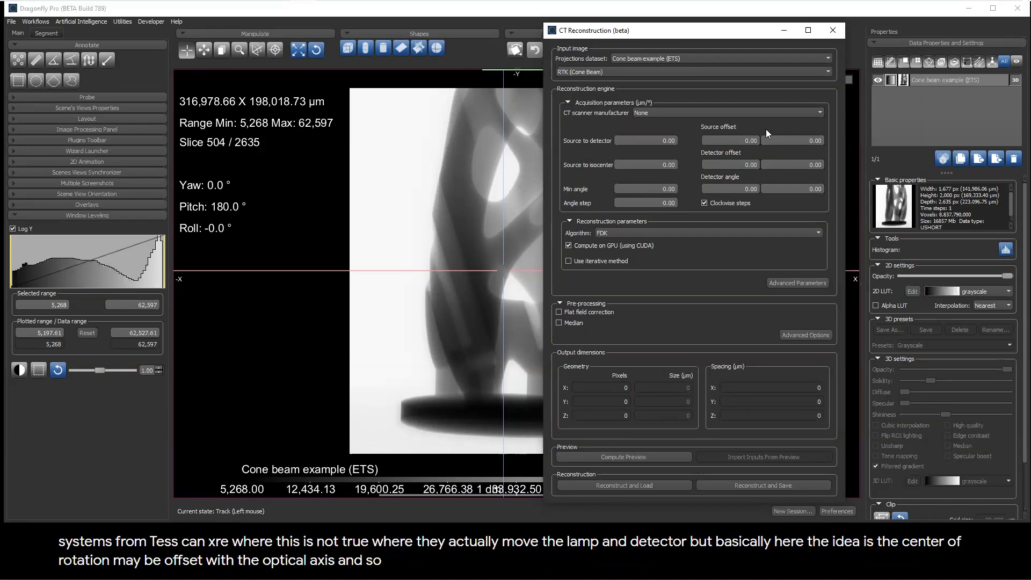
left_click(788, 140)
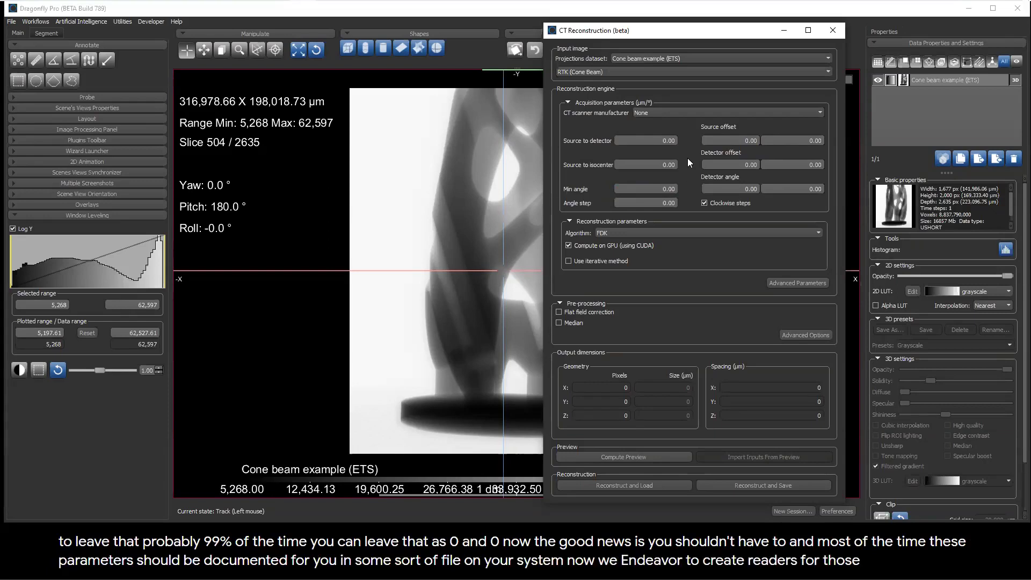
Import the Nikon scanner geometry from Cone beam example.xtekct, declining to apply the file's spacing values to the dataset
left_click(675, 112)
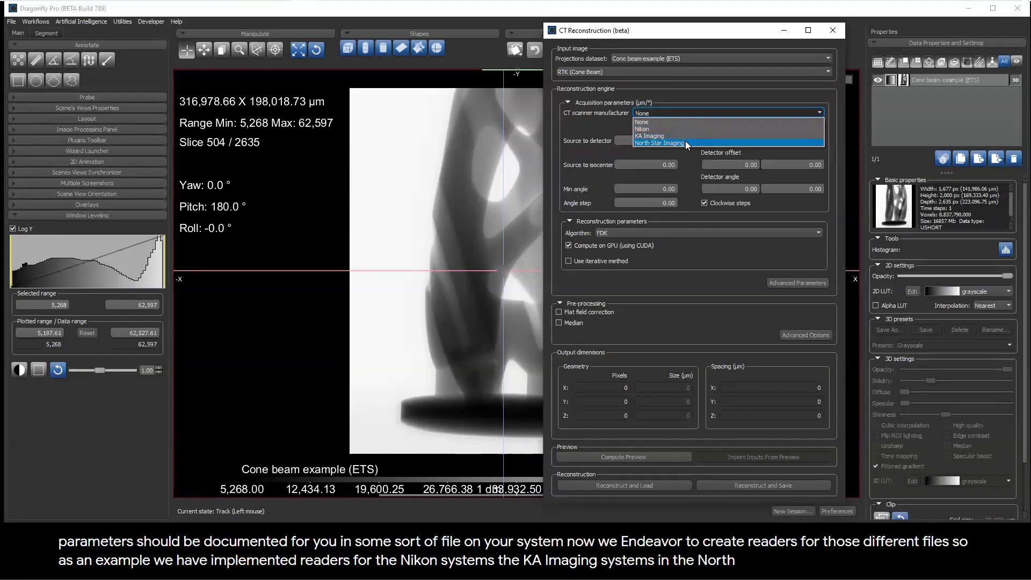
left_click(649, 130)
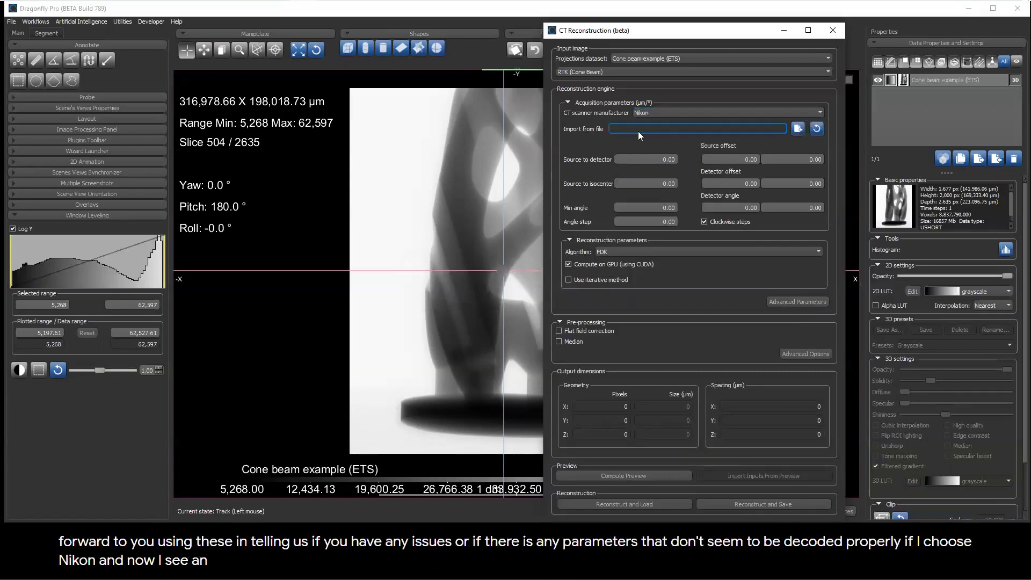
left_click(797, 129)
left_click(442, 136)
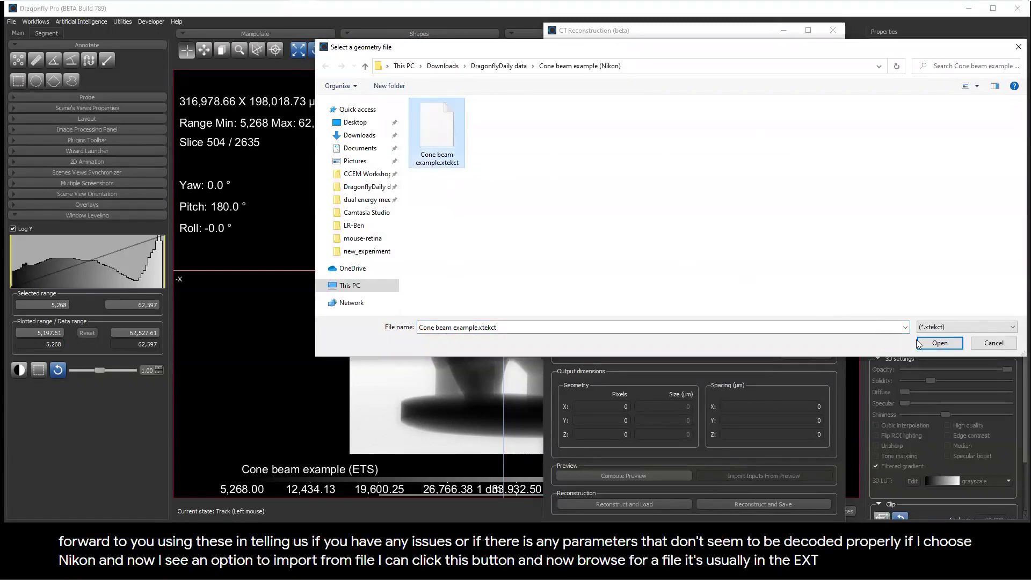
left_click(938, 343)
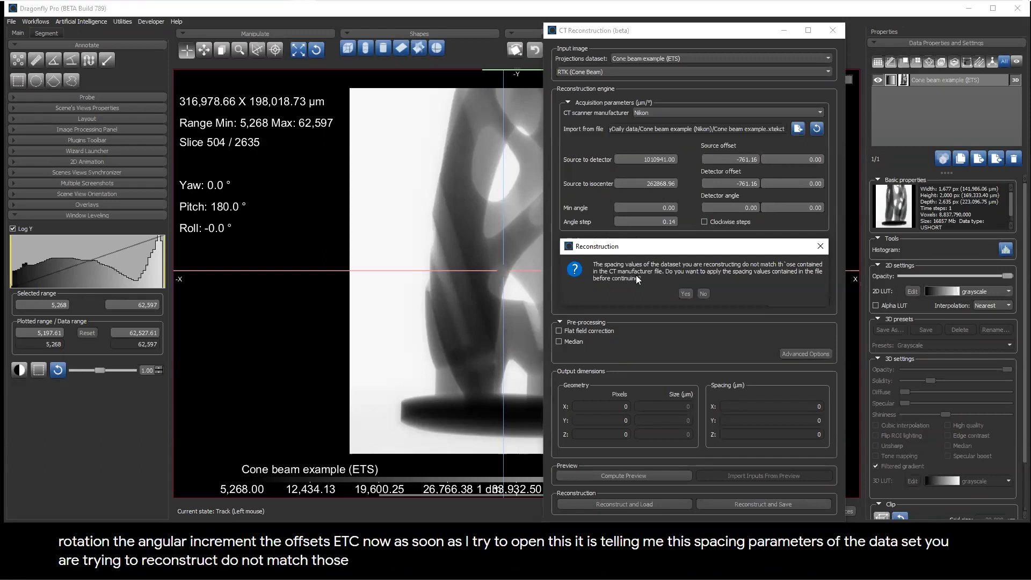
left_click(703, 293)
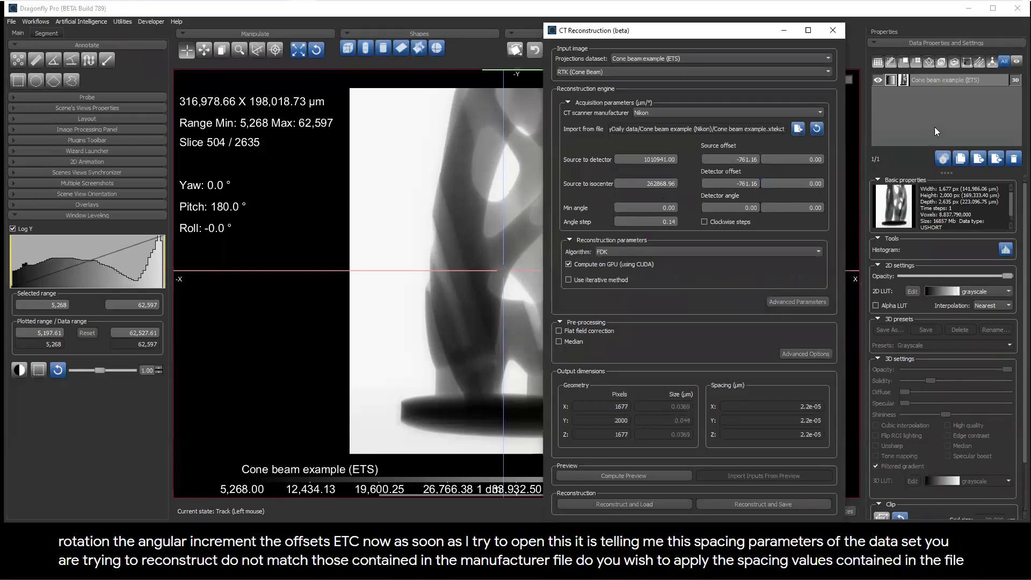
Open the image properties of the Cone beam example (ETS) dataset
right_click(926, 78)
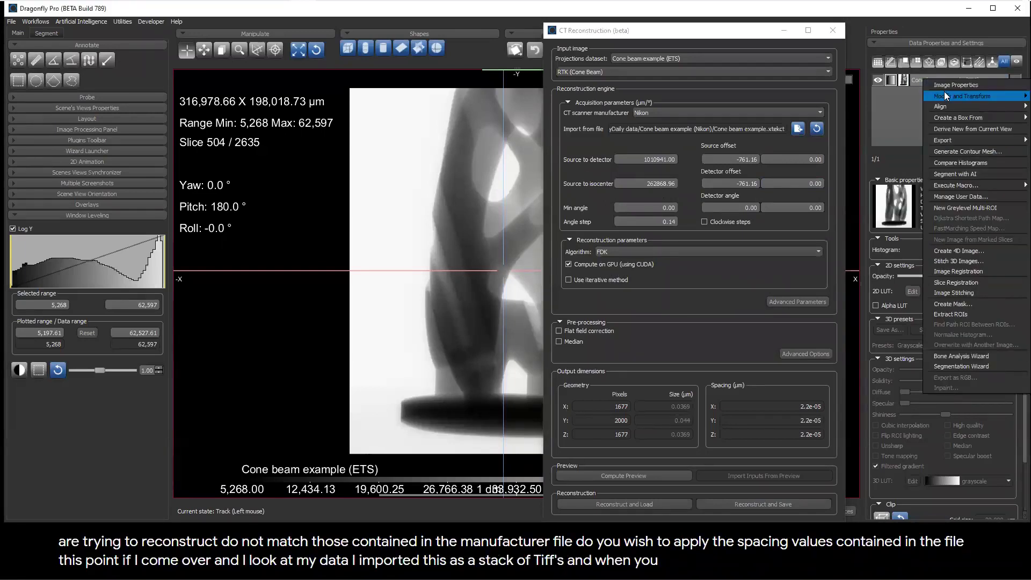
left_click(943, 85)
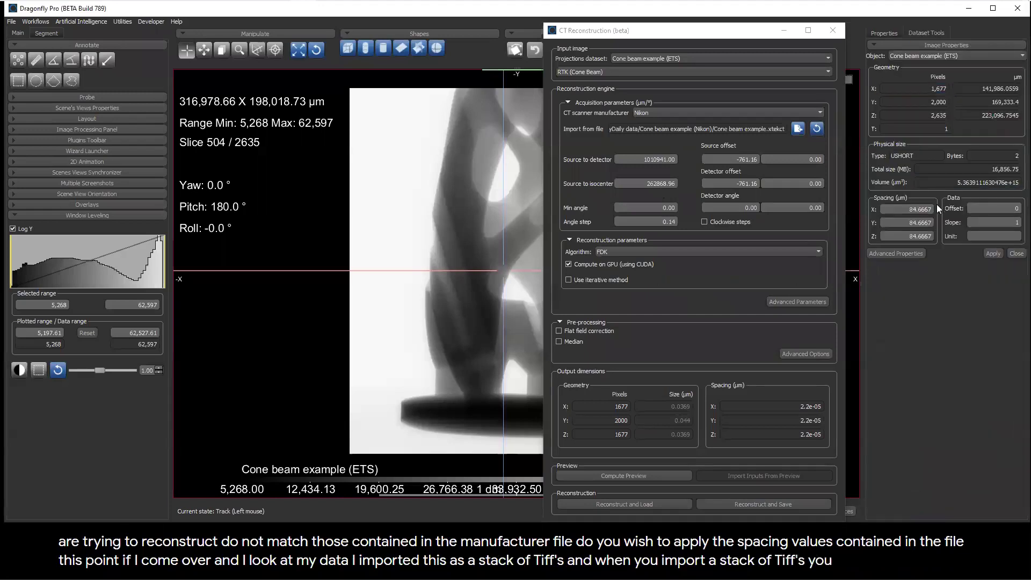
Check the X and Y spacing values of the Cone beam example (ETS) dataset and leave its image properties without changes
left_click(928, 222)
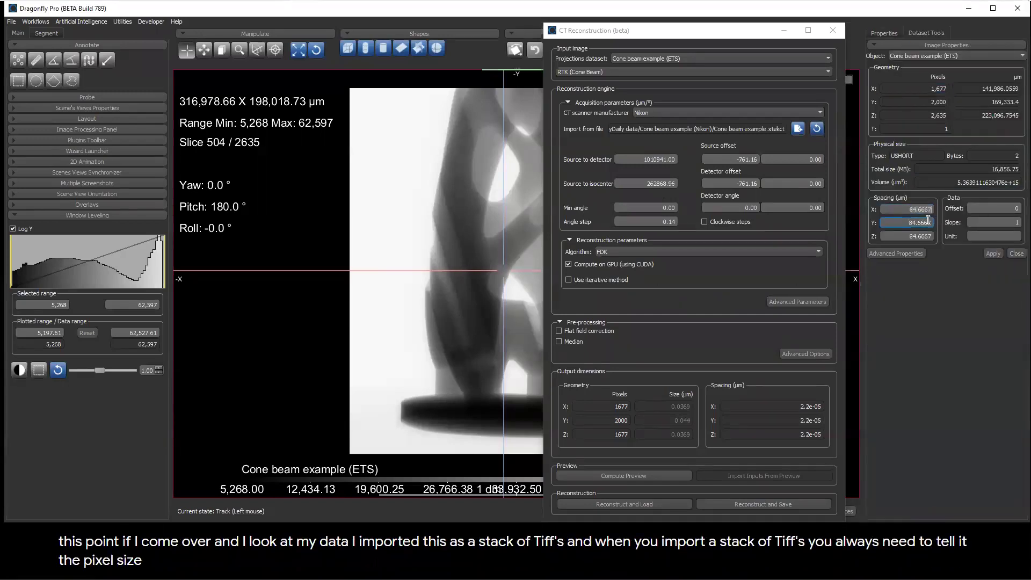
left_click(902, 210)
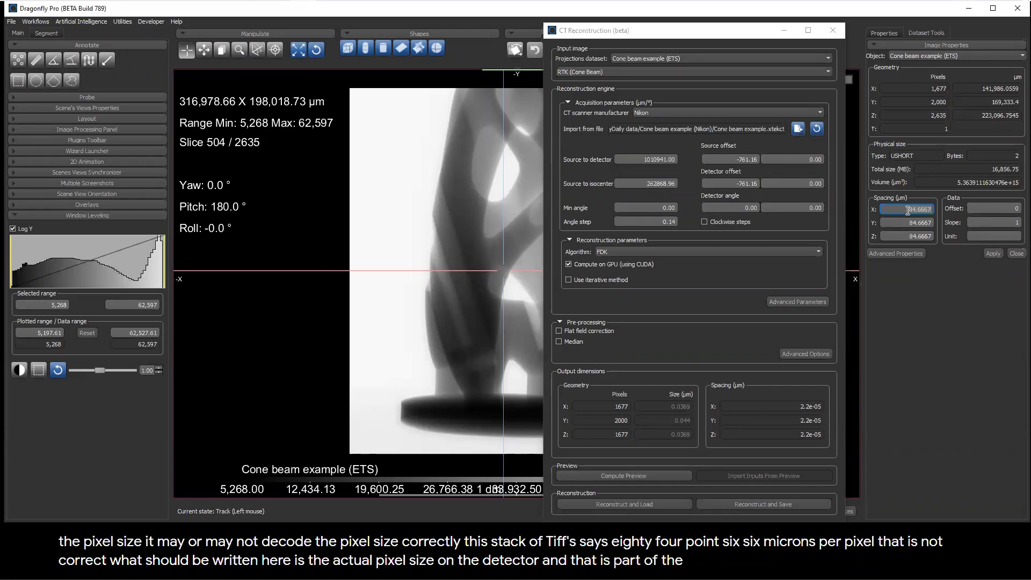
left_click(907, 211)
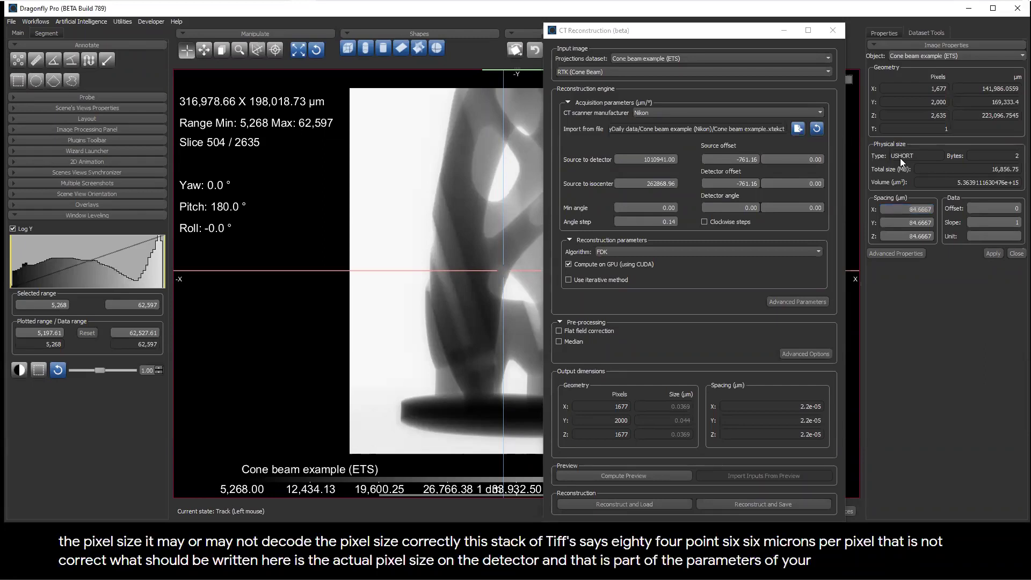
key("Escape")
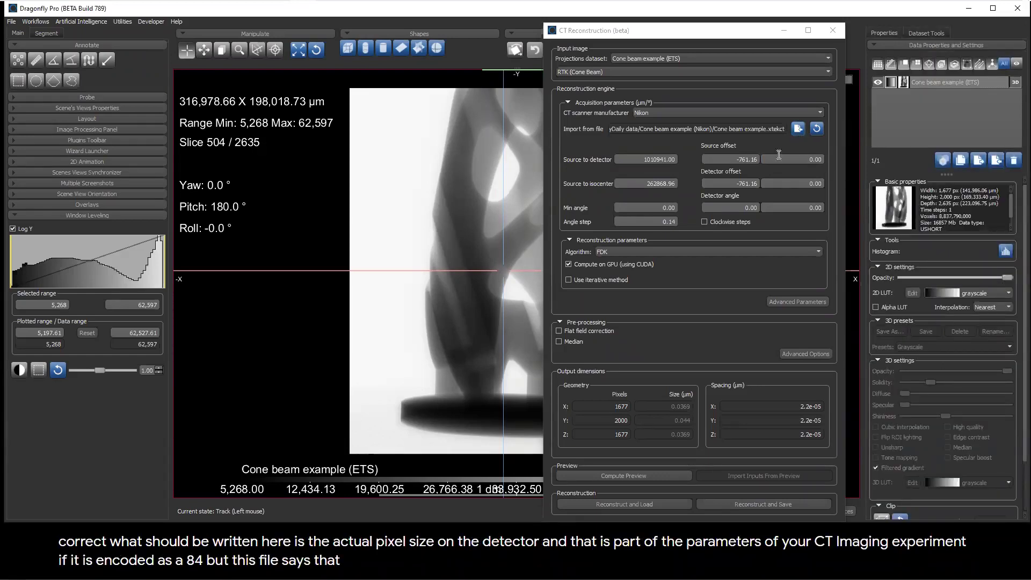
Re-import the Nikon geometry from Cone beam example.xtekct, accepting the file's spacing values for the projection dataset
left_click(797, 128)
double_click(436, 132)
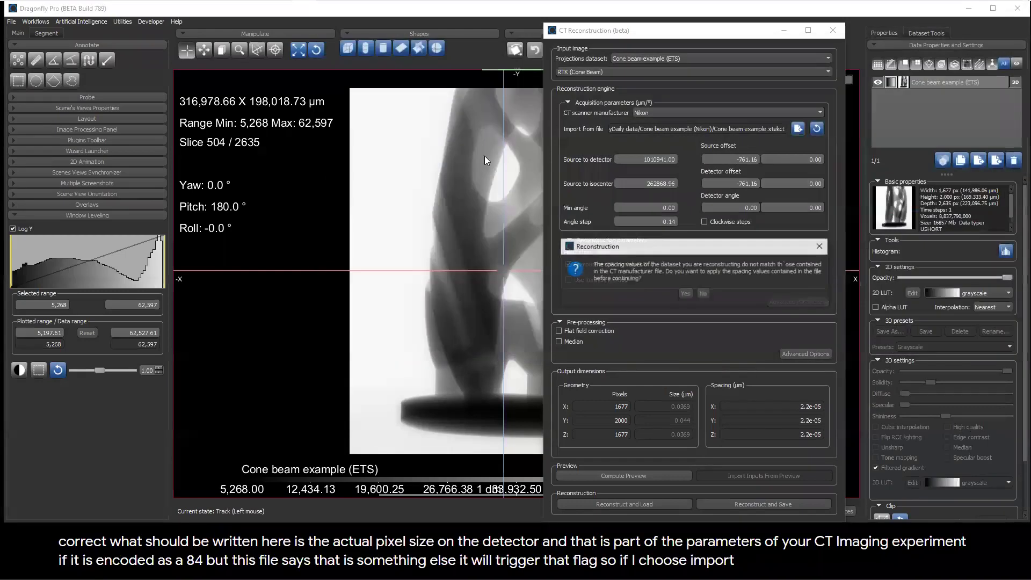
left_click(685, 293)
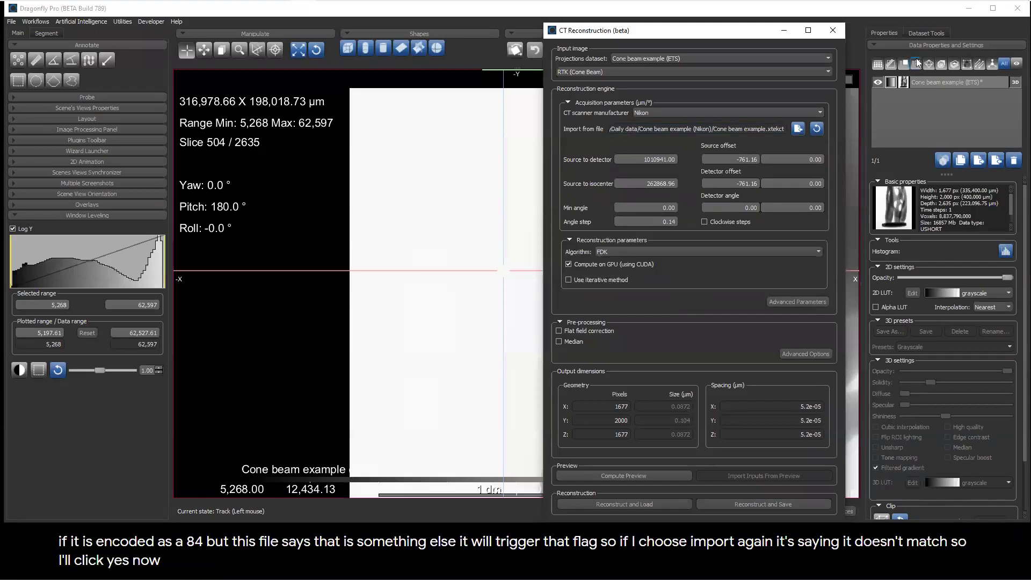
Check the applied X and Y spacing in the dataset's image properties, and return to the data properties
double_click(919, 82)
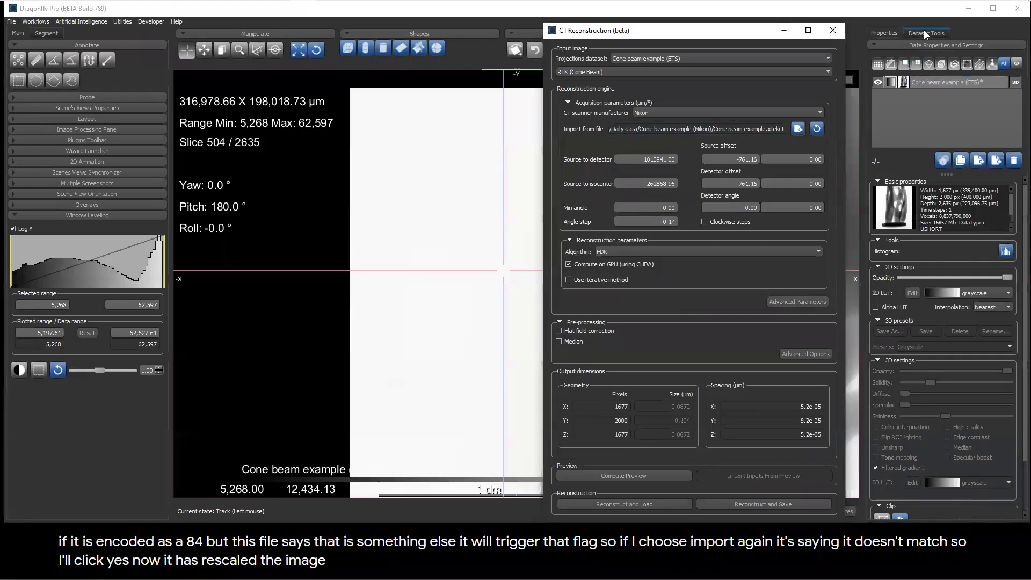
left_click(923, 223)
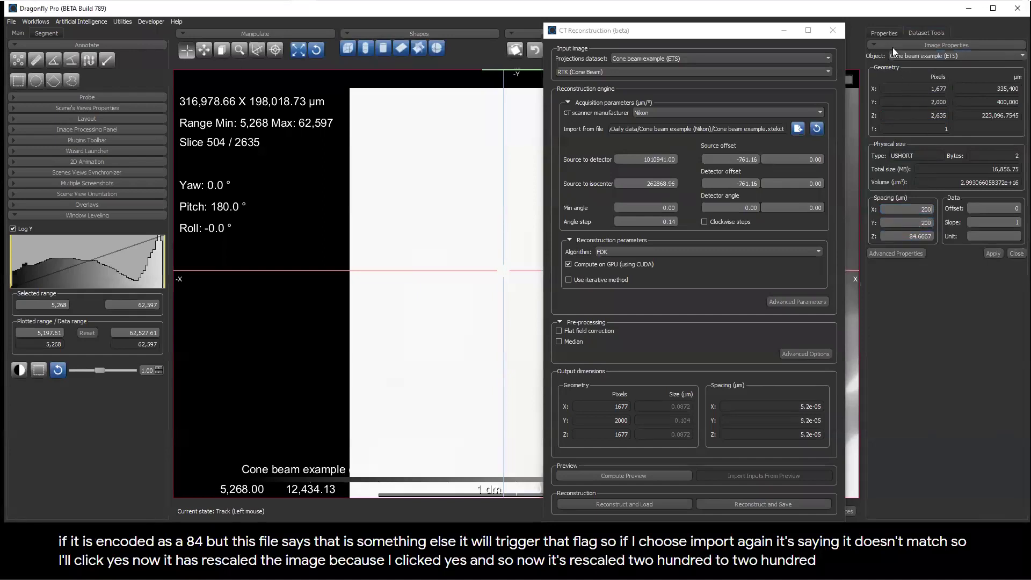
left_click(884, 32)
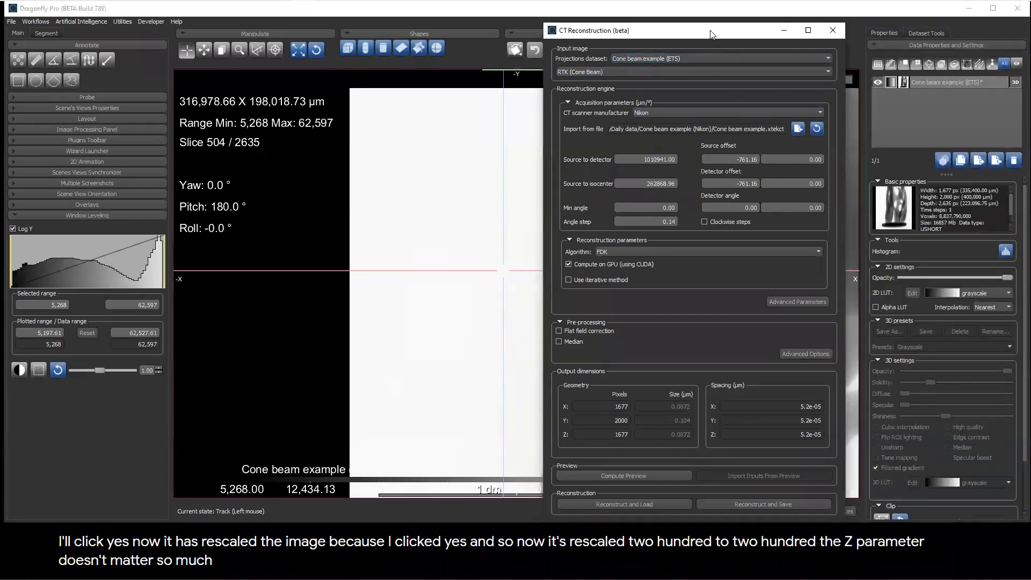
Reposition the CT Reconstruction dialog slightly and reset the 2D view so the rescaled projection fits in it
left_click_drag(713, 31, 706, 23)
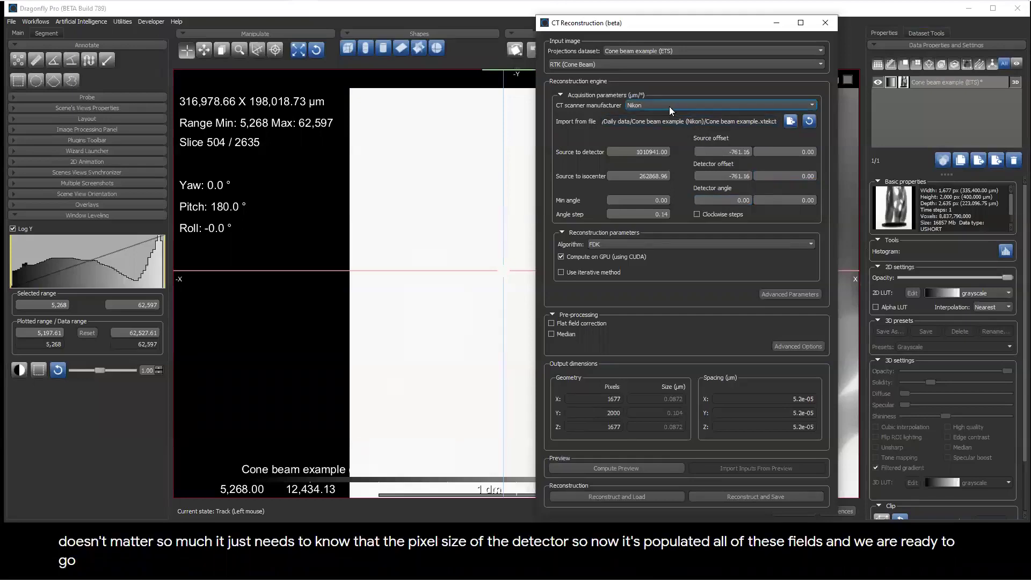
left_click(350, 118)
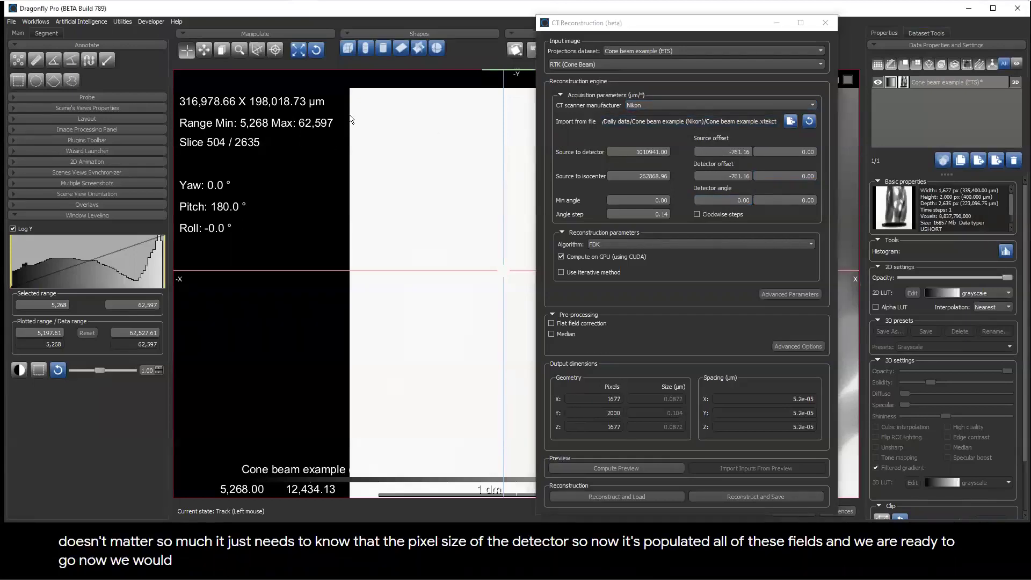
left_click(298, 50)
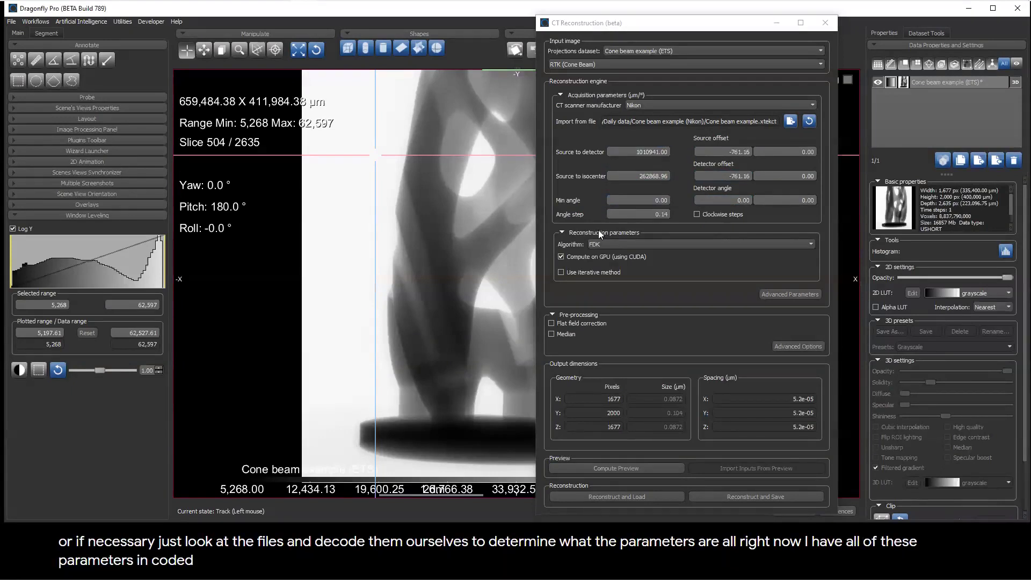
Review the algorithm choice, keeping FDK, and enable the iterative method to inspect its forward projection options before disabling it again
left_click(625, 244)
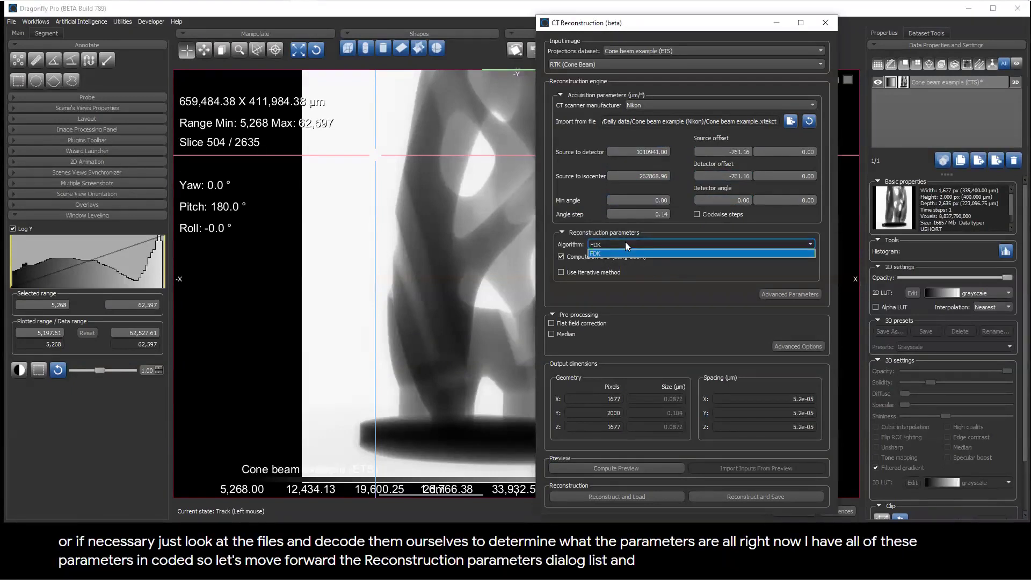
left_click(618, 253)
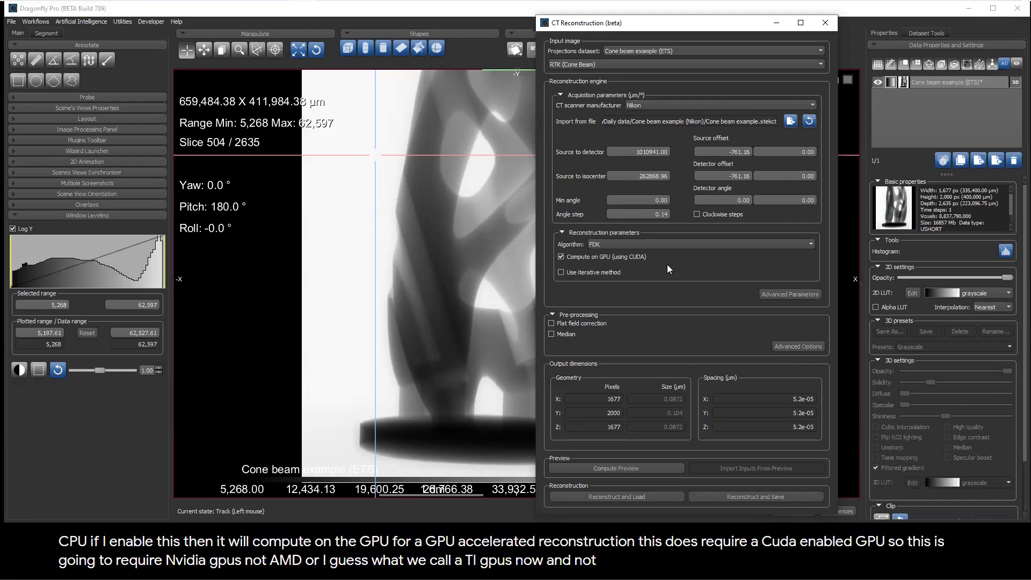
left_click(561, 272)
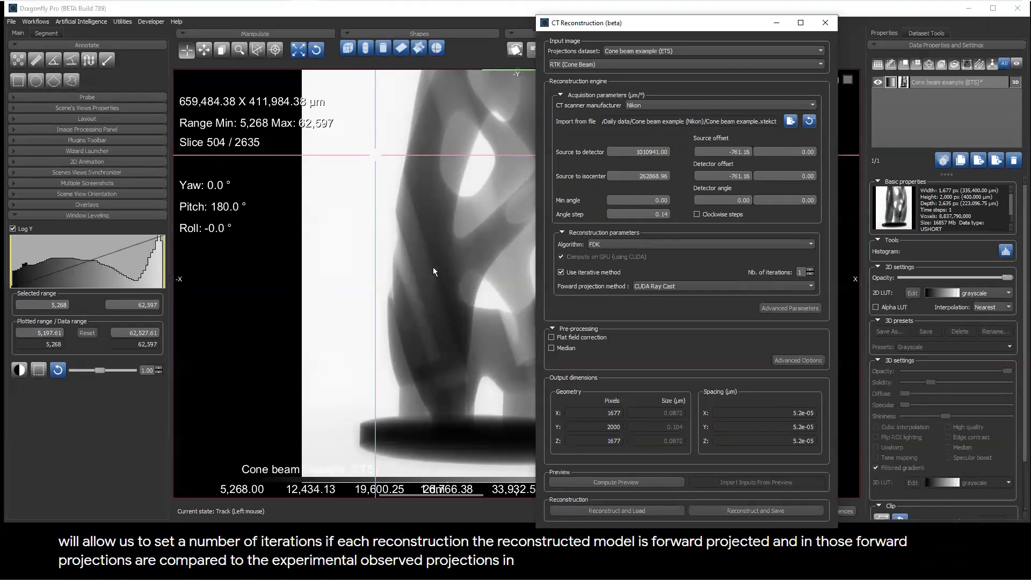
left_click(674, 286)
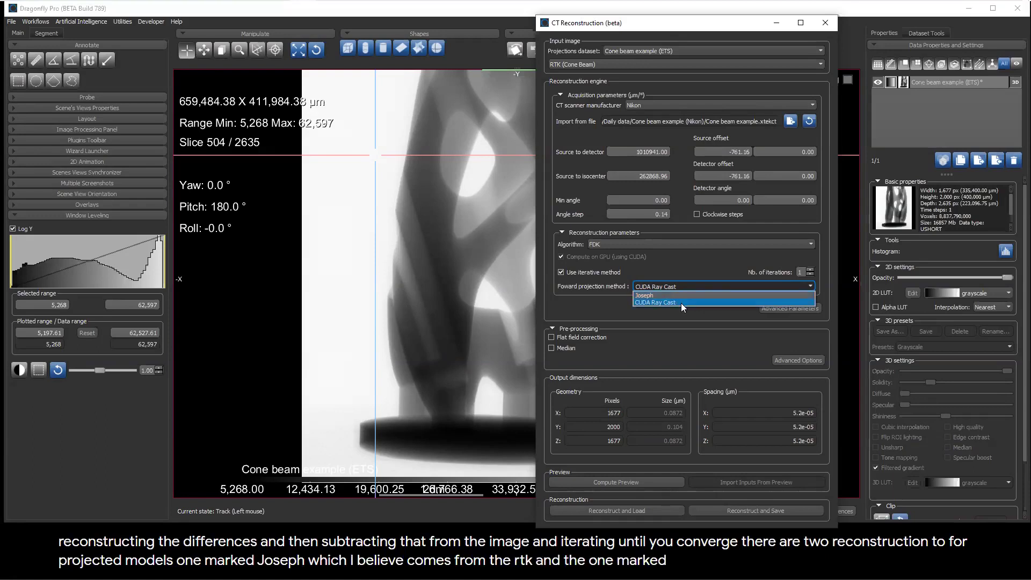
left_click(653, 301)
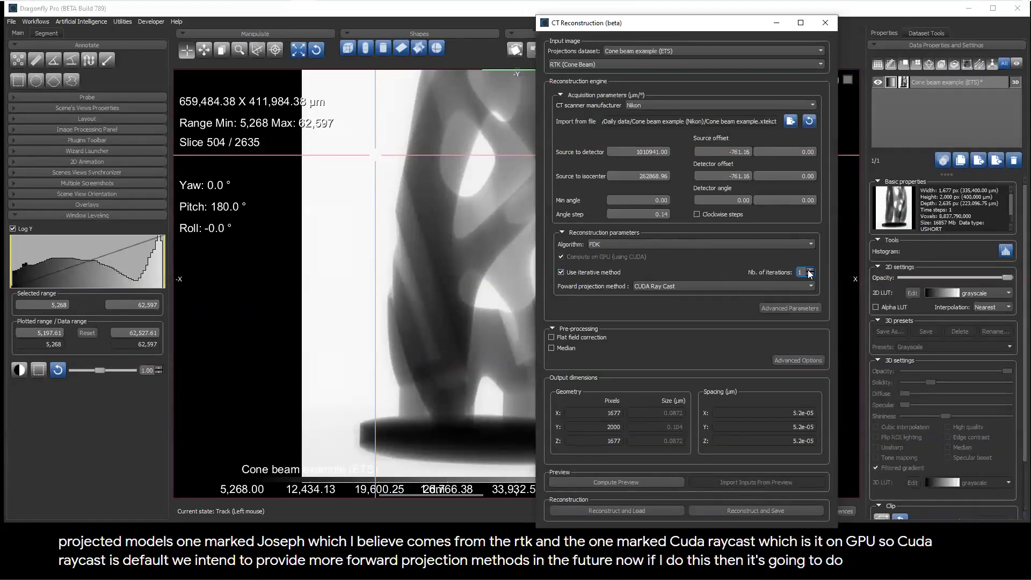
left_click(571, 274)
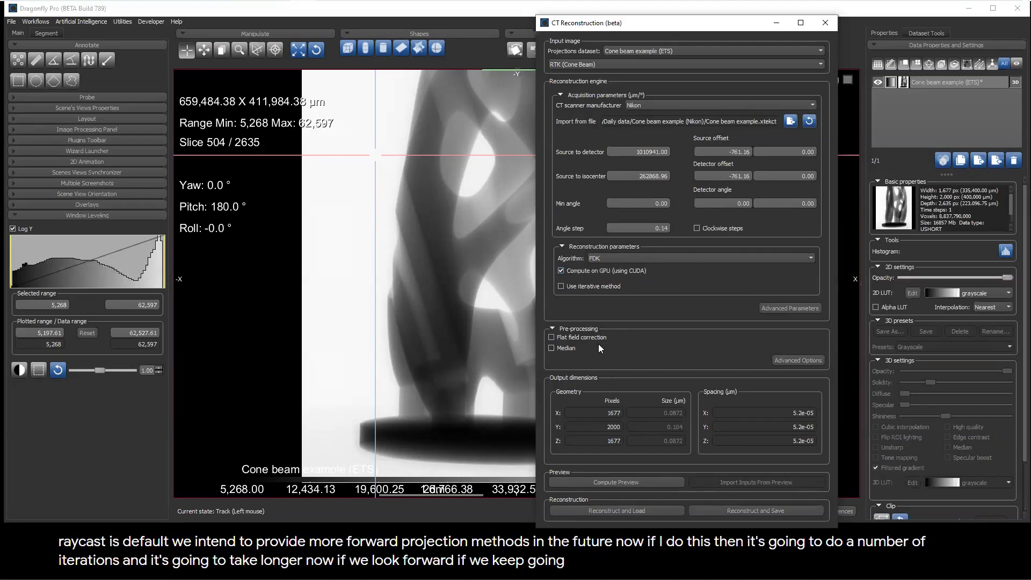
Review the available filters in the advanced reconstruction parameters, keeping the Hann filter, and accept the settings
left_click(773, 308)
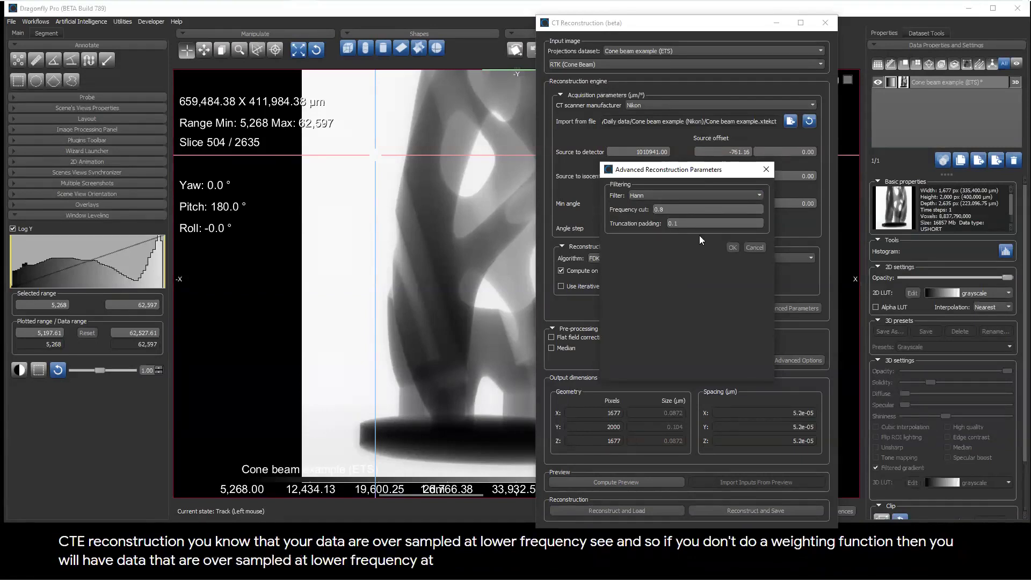
left_click(670, 209)
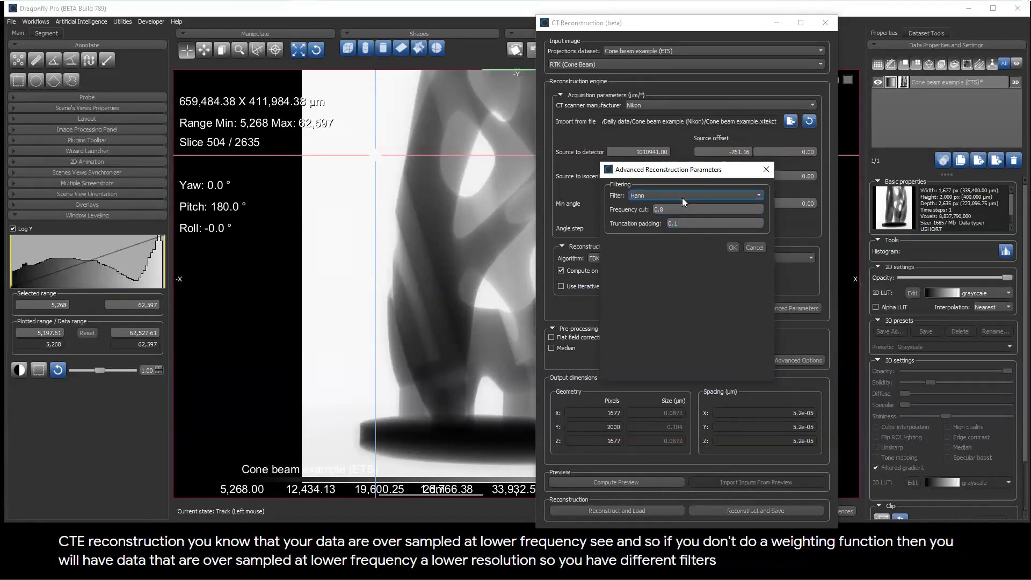
left_click(682, 197)
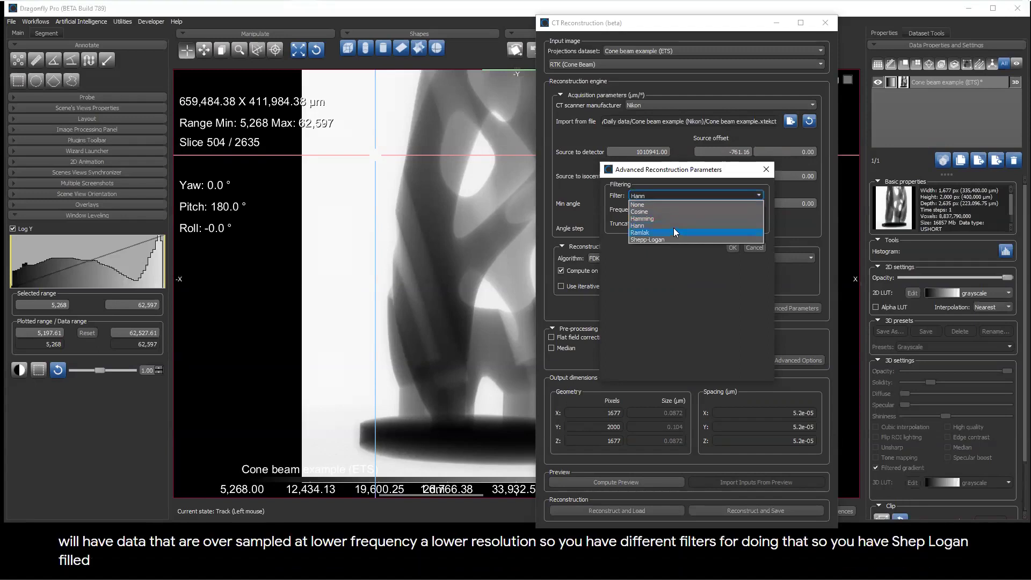
left_click(734, 247)
left_click(734, 247)
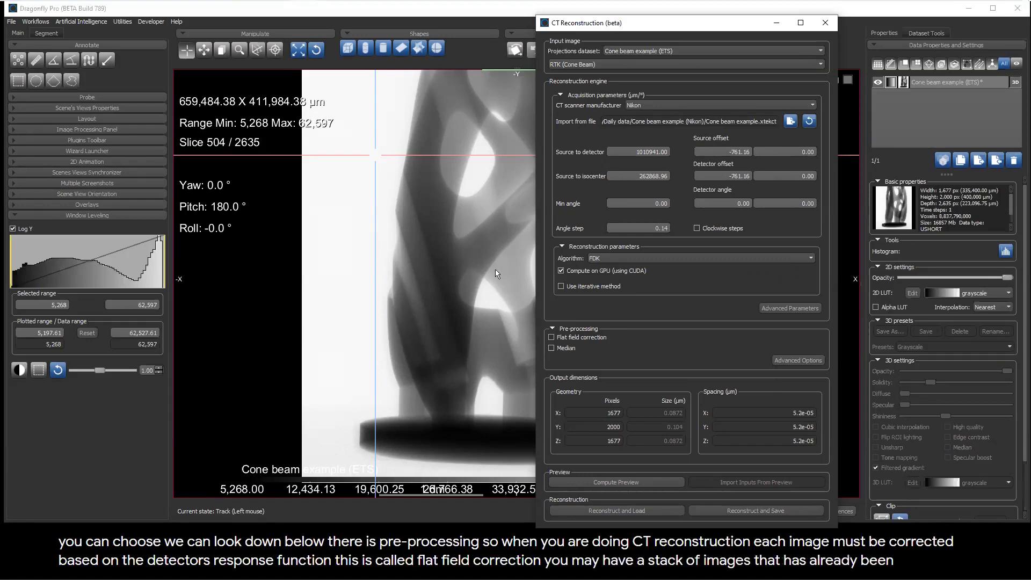
Enable flat field correction to inspect its flat field and dark reference inputs, and disable it again
left_click(550, 337)
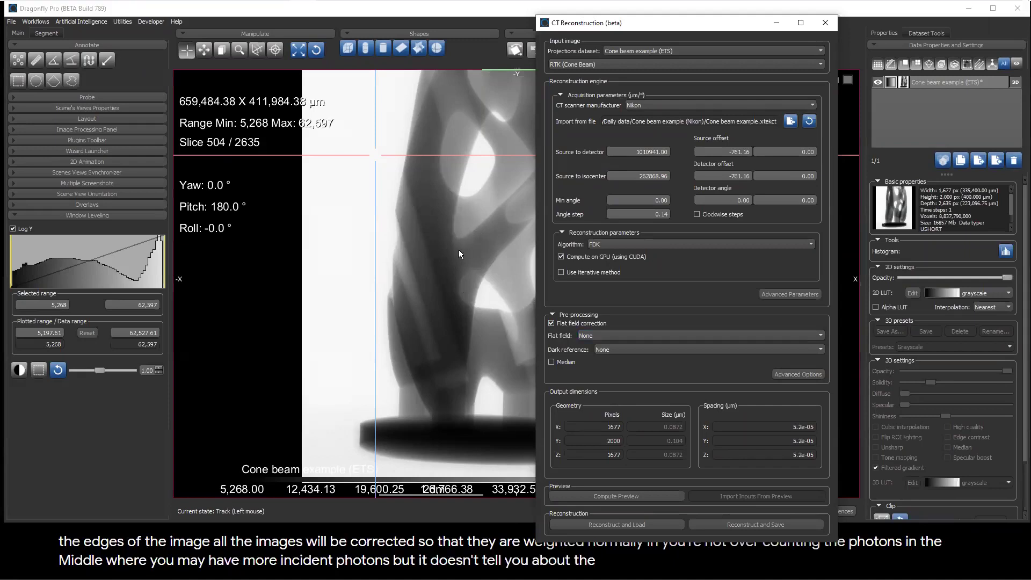
left_click(592, 331)
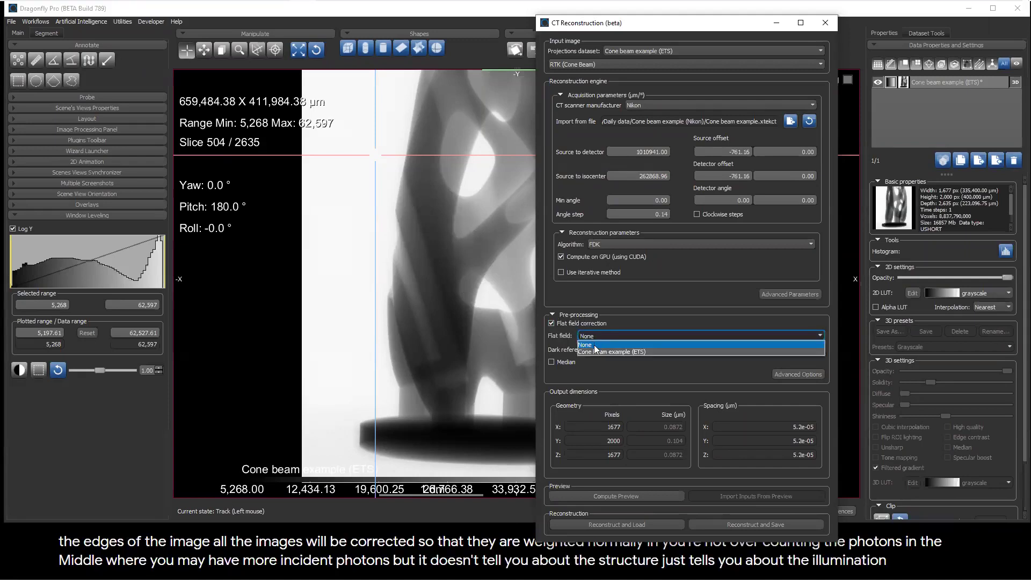
left_click(564, 323)
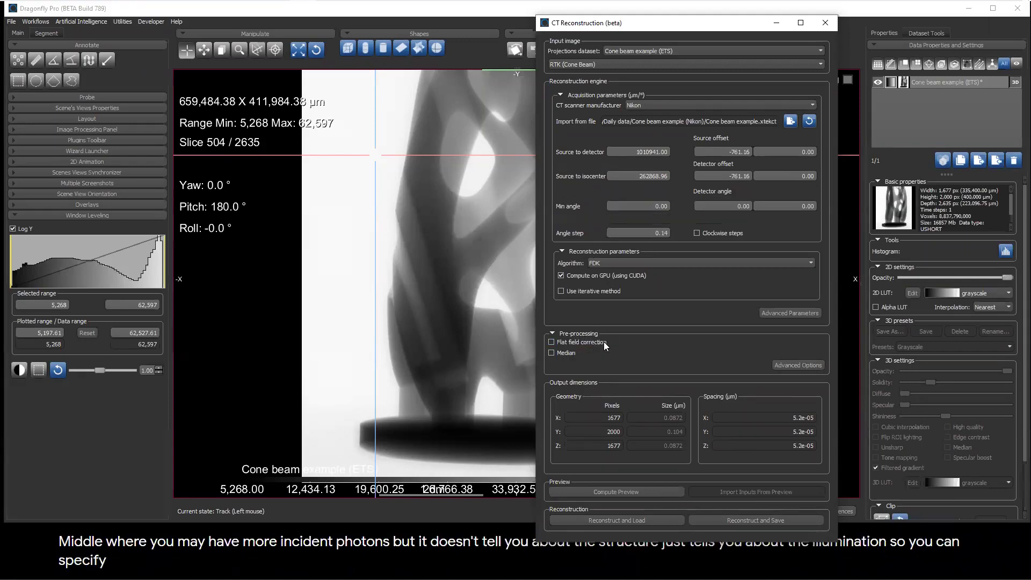
left_click(560, 343)
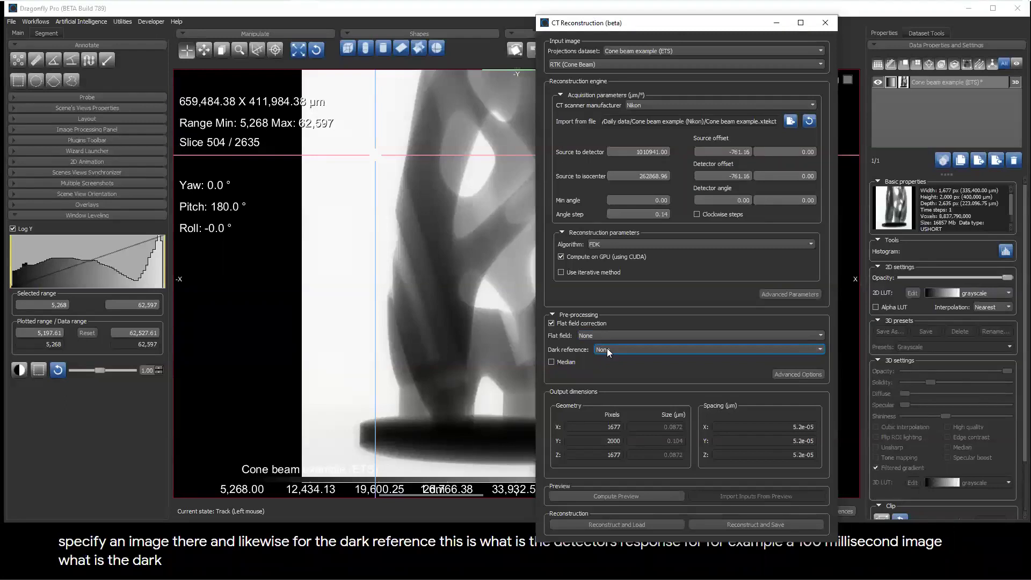
left_click(564, 323)
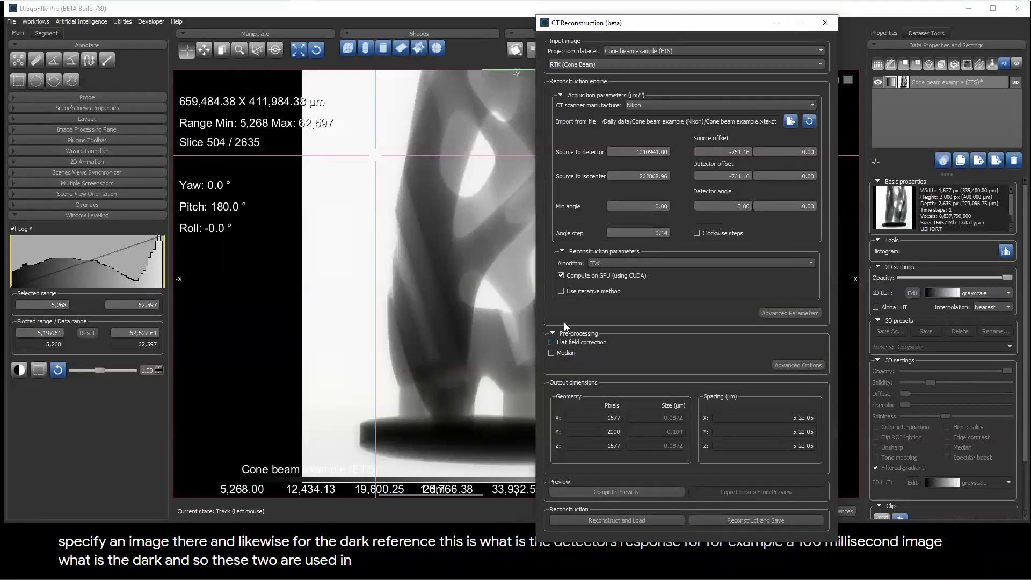
Enable median pre-processing to inspect its kernel options, shifting the dialog to fit on screen, and disable the filter again
left_click(553, 354)
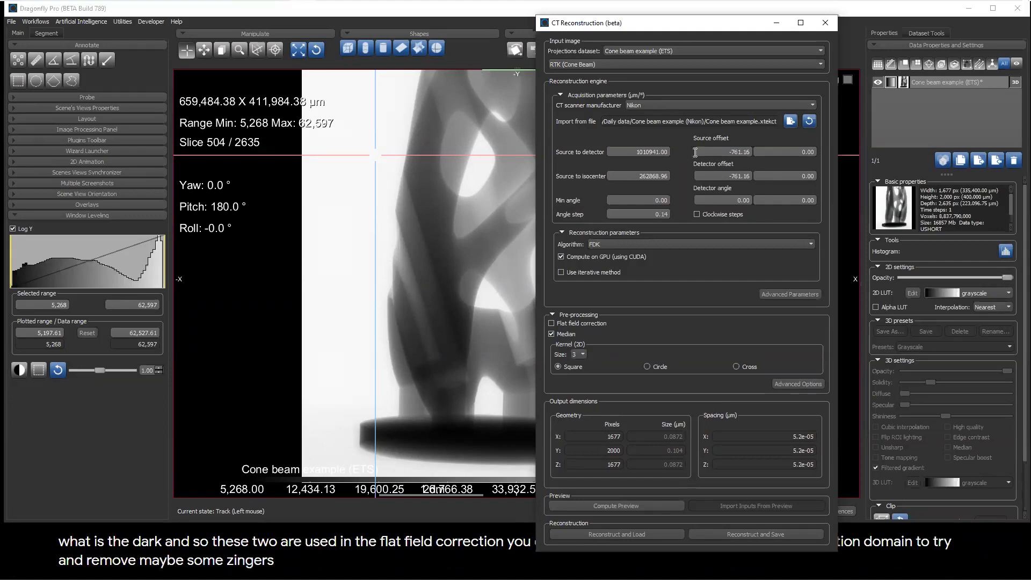
left_click_drag(652, 25, 649, 7)
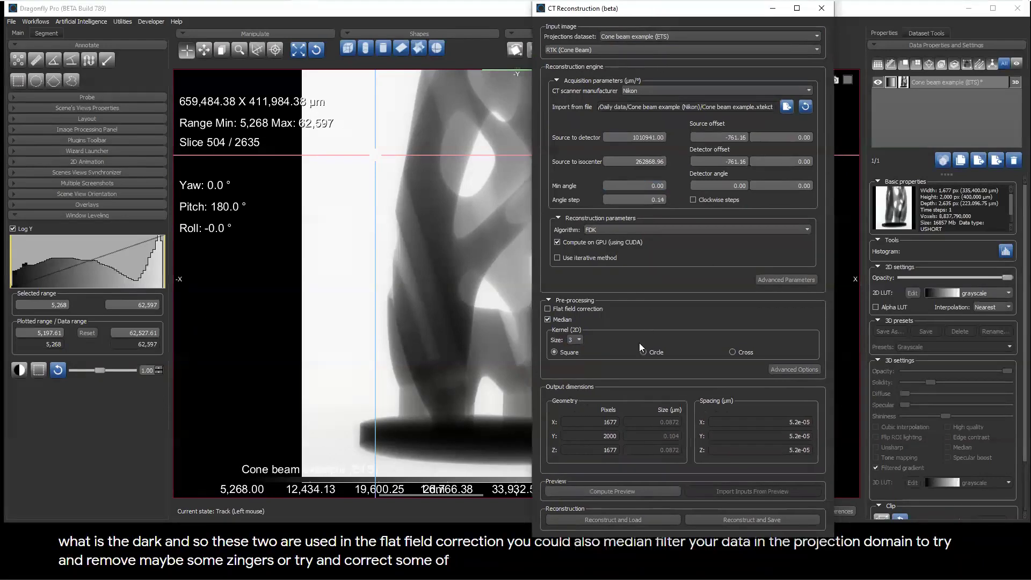
left_click(552, 319)
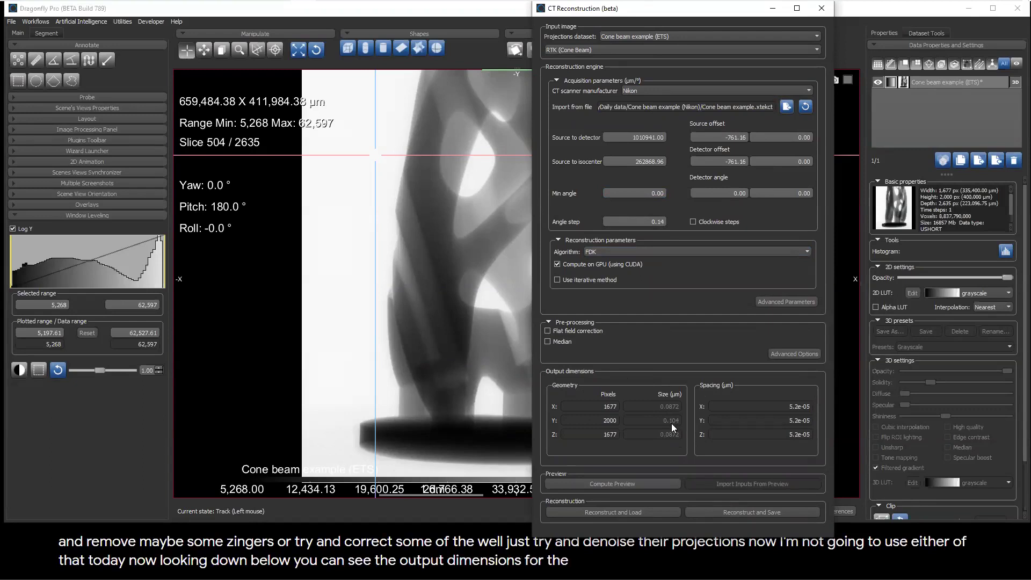
Browse the projections to slice 622 and examine the output pixel dimensions, especially Z, against the dataset's size
left_click(601, 431)
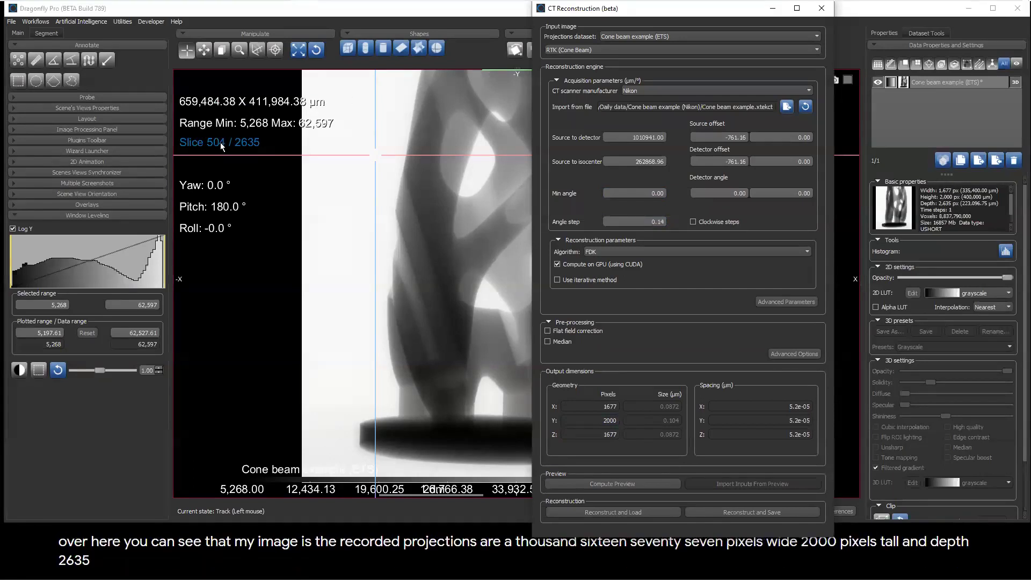
left_click_drag(220, 142, 263, 24)
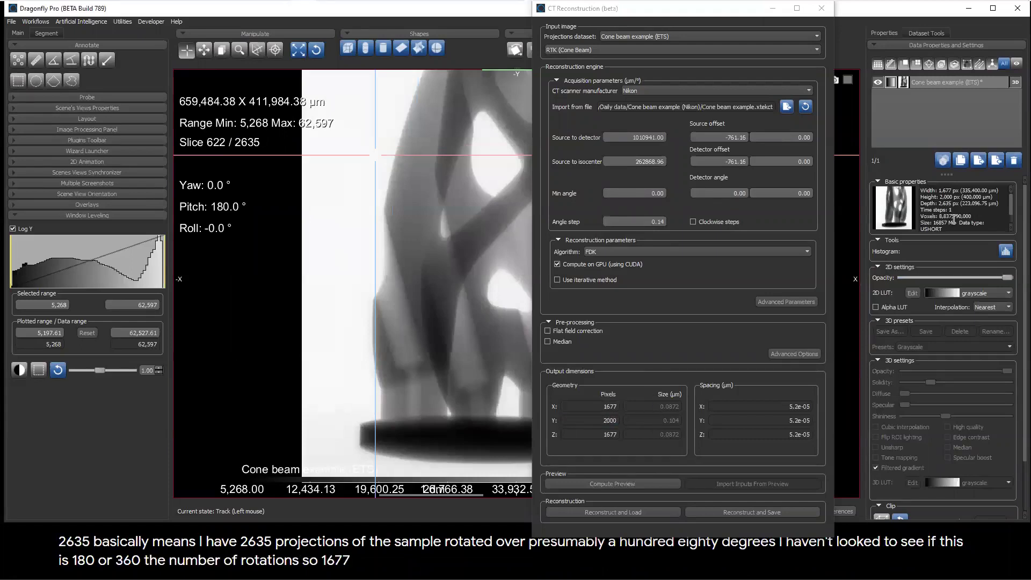
left_click(601, 435)
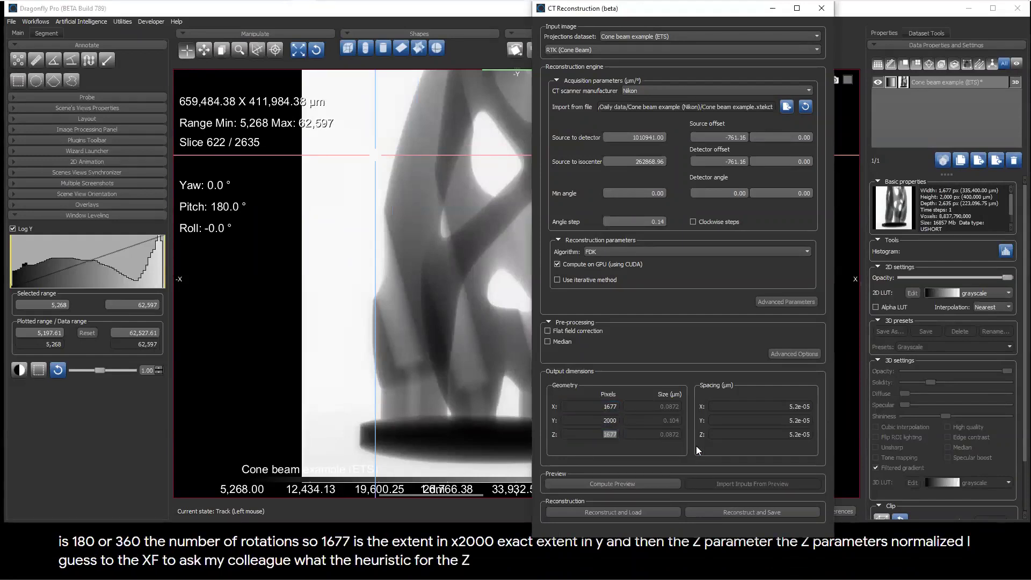
Try to compute a preview of the cone beam reconstruction with the current parameters
left_click(634, 480)
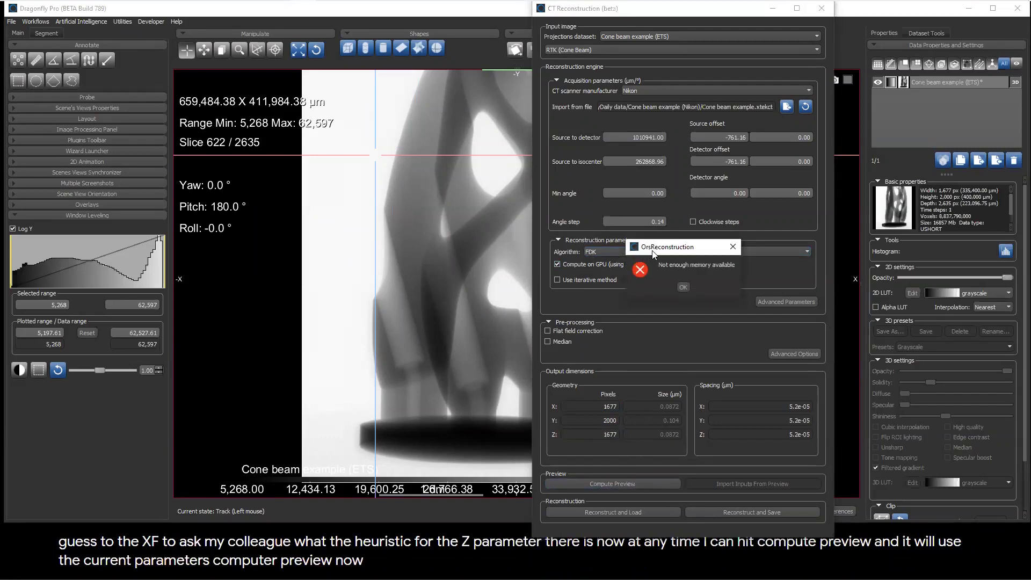
left_click(683, 287)
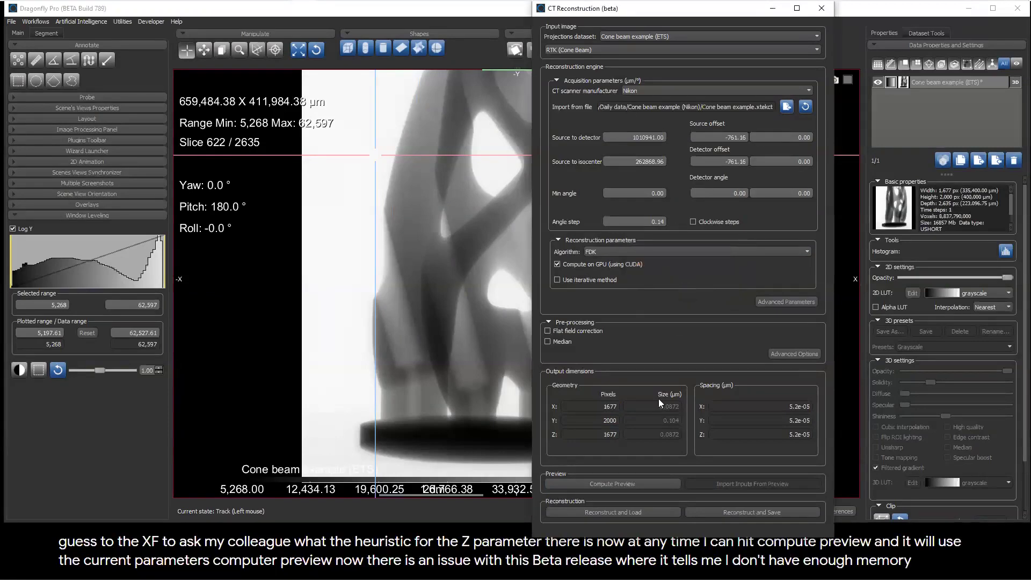
Compute a preview of the cone beam reconstruction with the current parameters and move the reconstruction dialog aside to uncover the slice
left_click(600, 482)
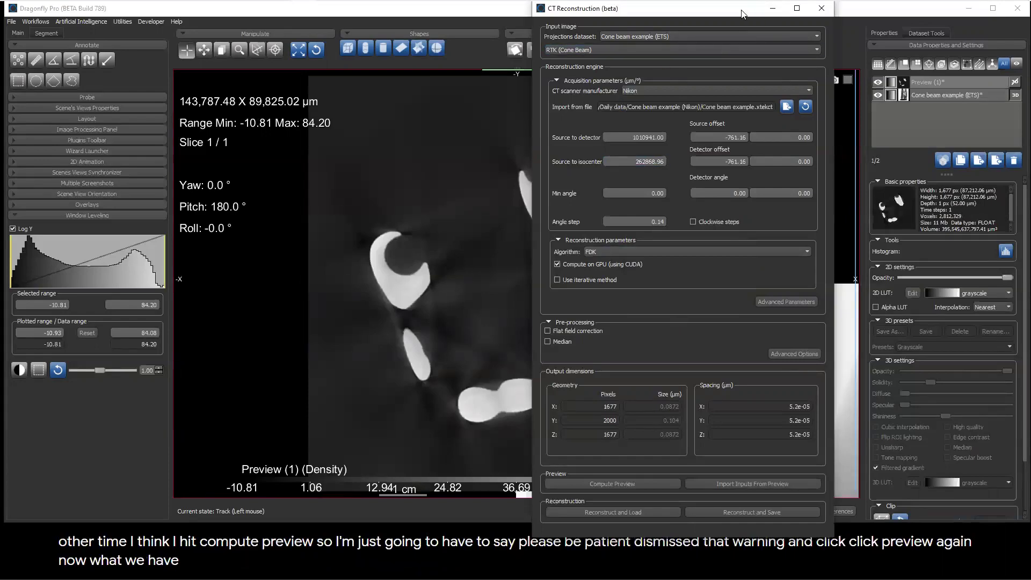
double_click(742, 13)
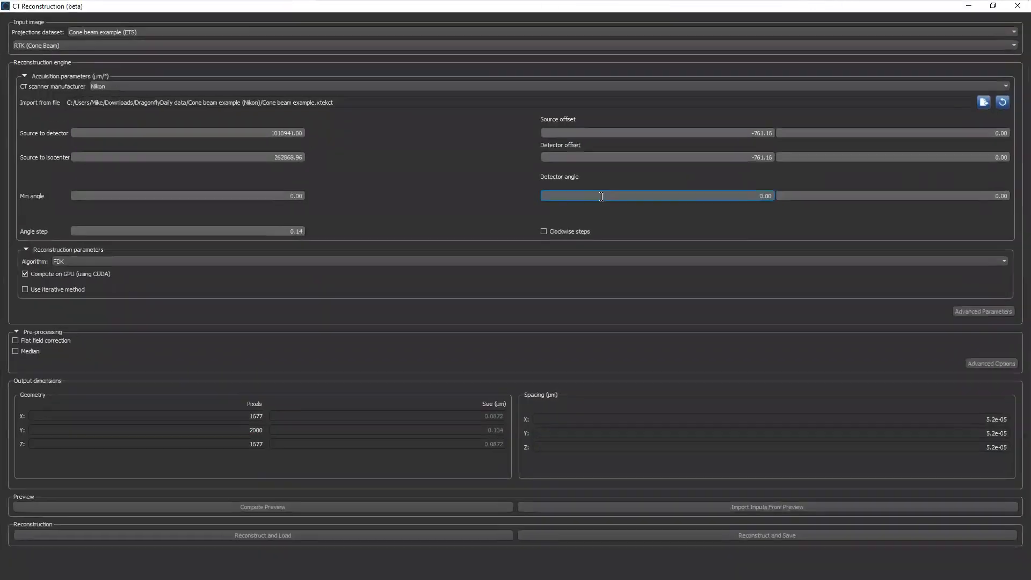
left_click(993, 6)
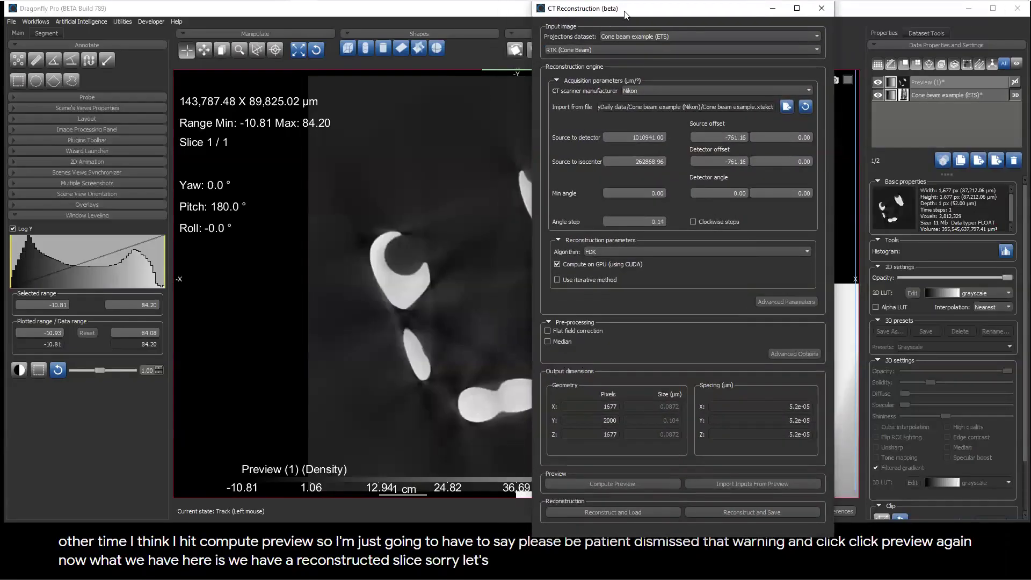
left_click_drag(624, 15, 718, 13)
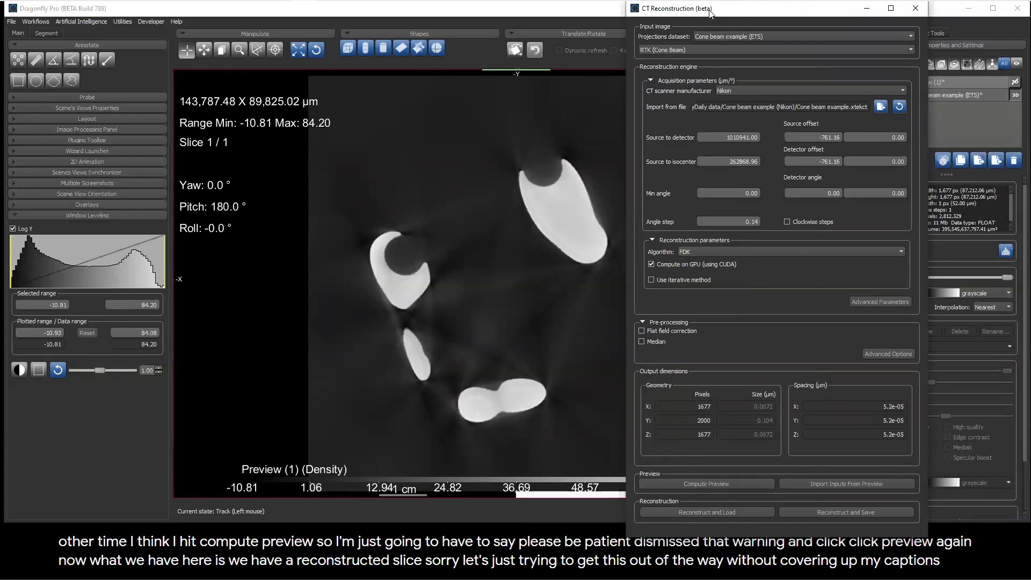
left_click_drag(710, 14, 124, 21)
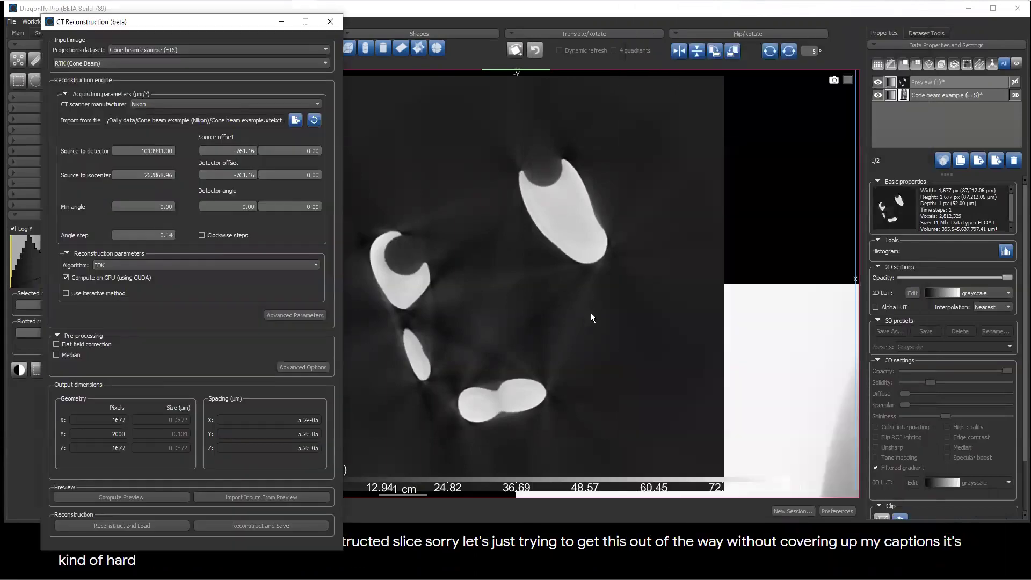
Hide the Cone beam example (ETS) projections and examine the reconstructed Preview (1) slice on its own
scroll(590, 313, "down", 2)
middle_click_drag(674, 346, 628, 276)
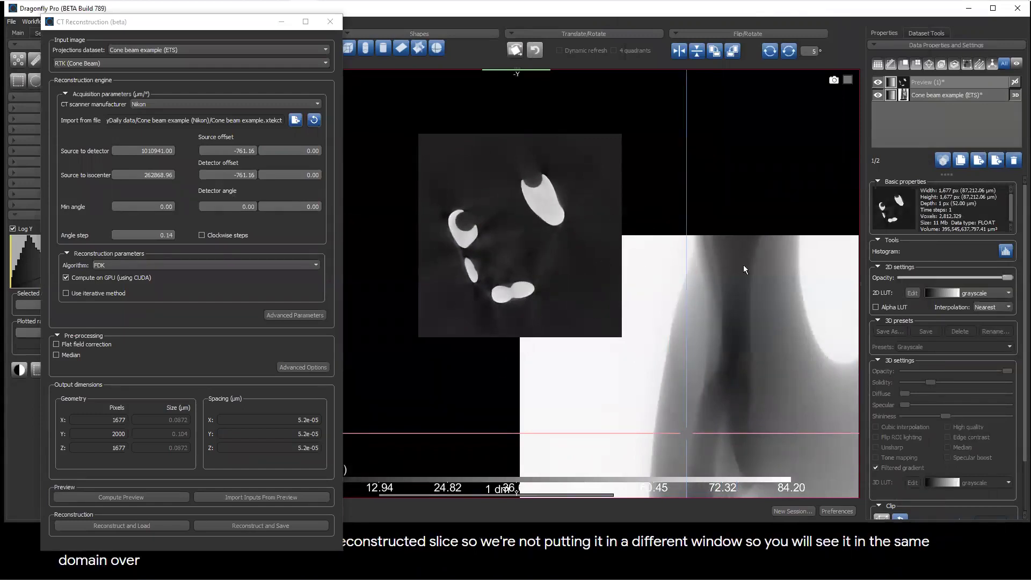
left_click(878, 95)
scroll(622, 322, "up", 3)
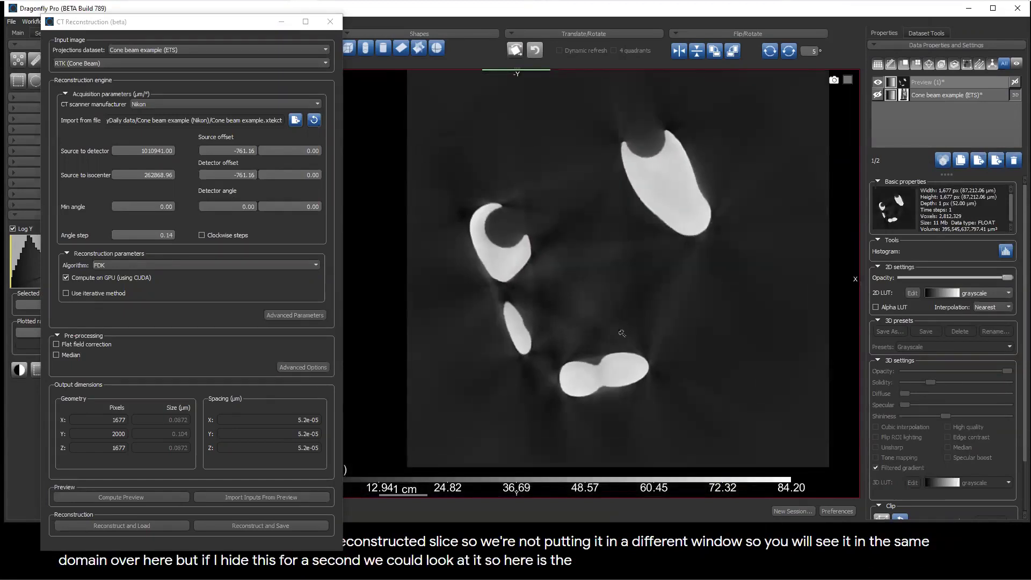
scroll(621, 333, "down", 1)
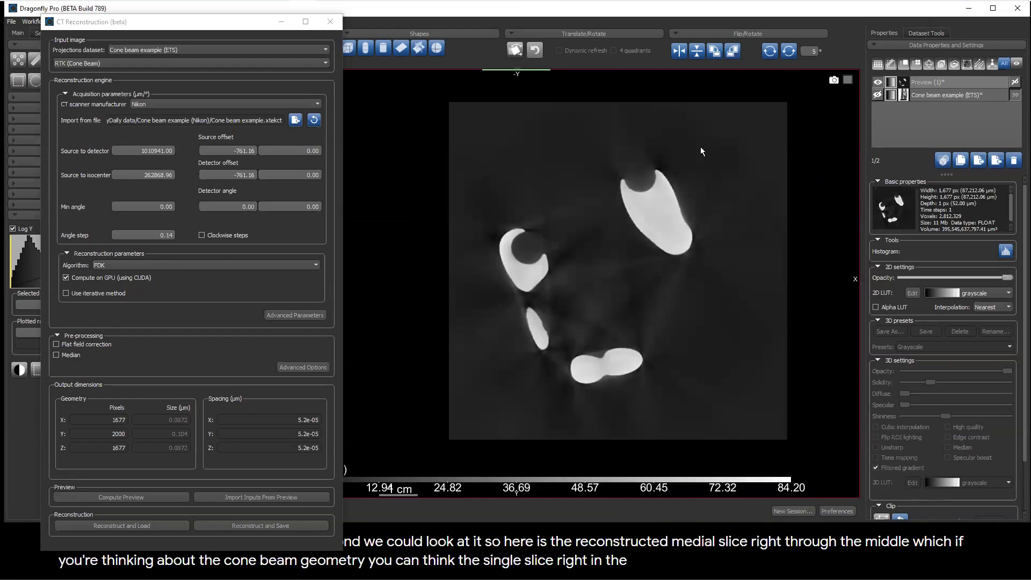
Set the advanced reconstruction parameters to a Shepp-Logan filter with a frequency cut of 0.1
left_click_drag(226, 24, 274, 20)
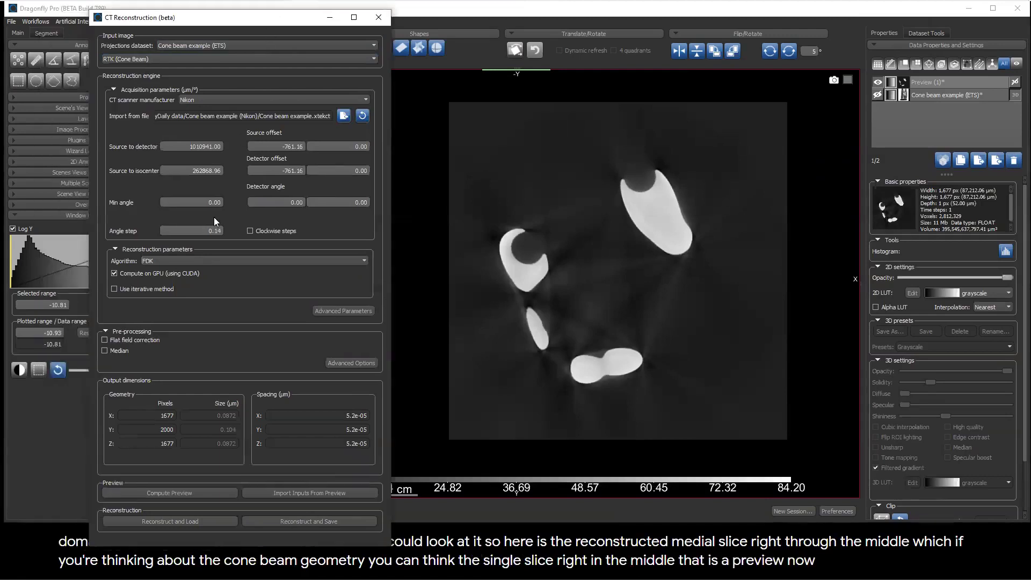
left_click(339, 312)
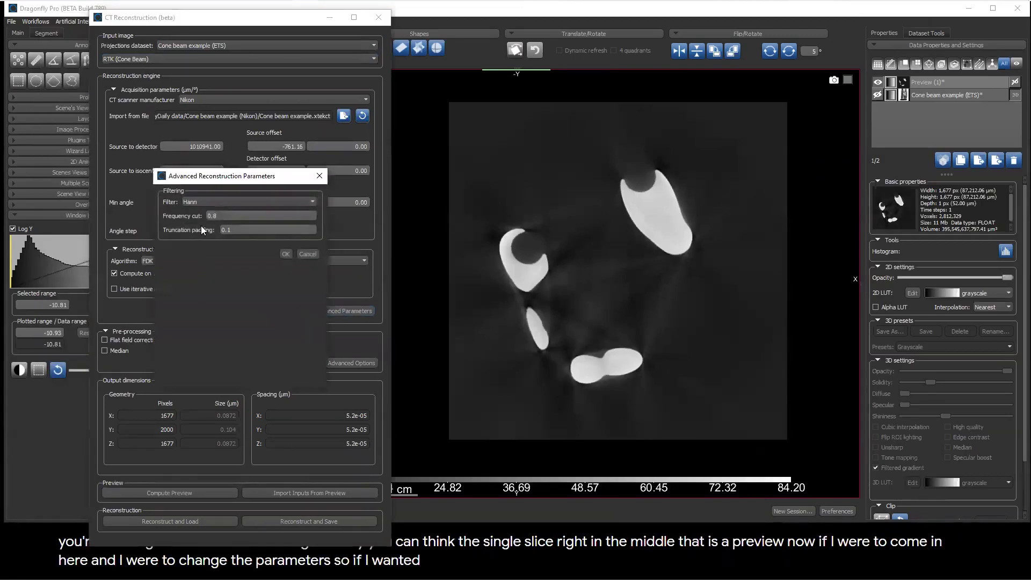
left_click(215, 204)
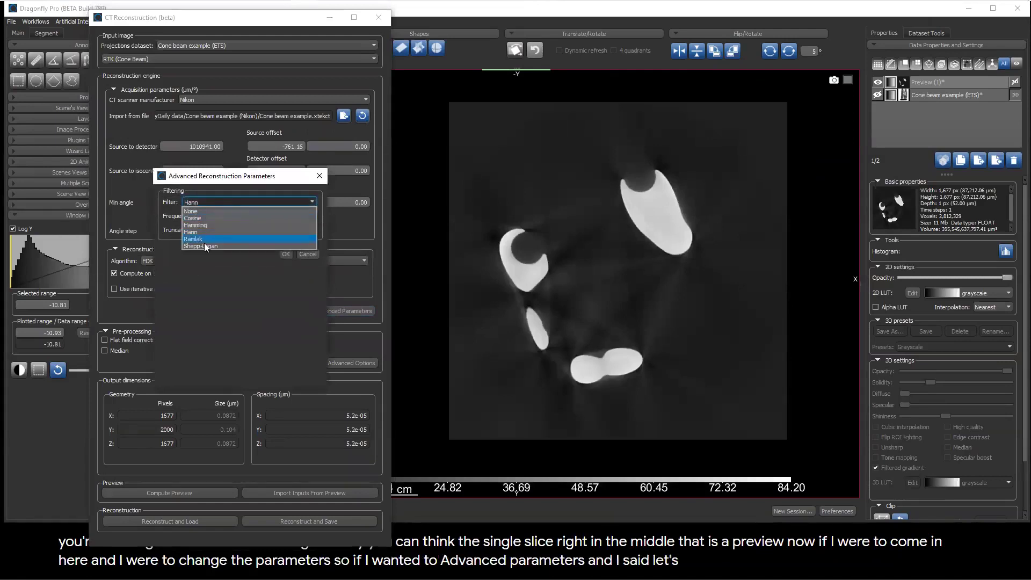
left_click(203, 245)
left_click(221, 215)
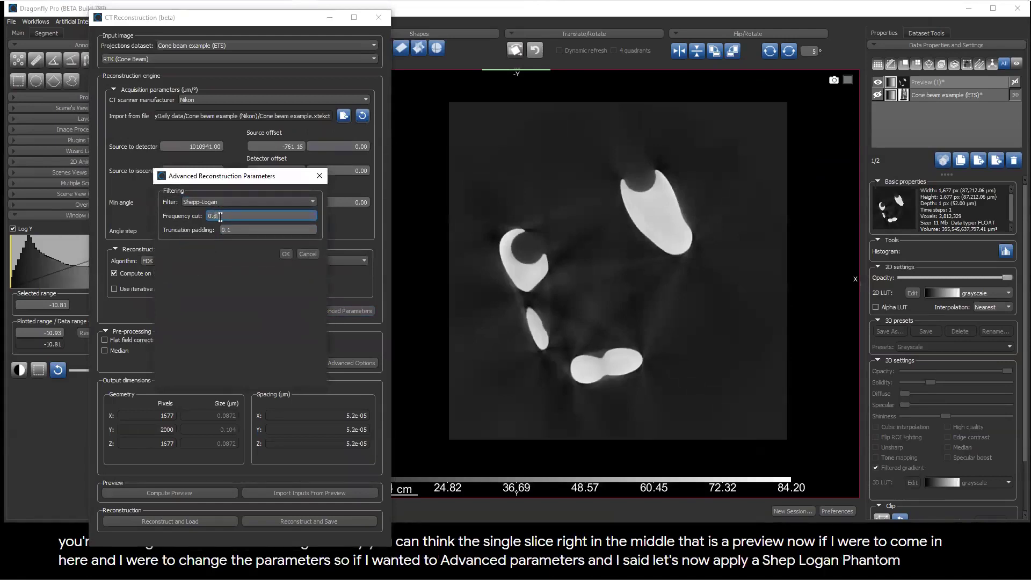
type("0.1")
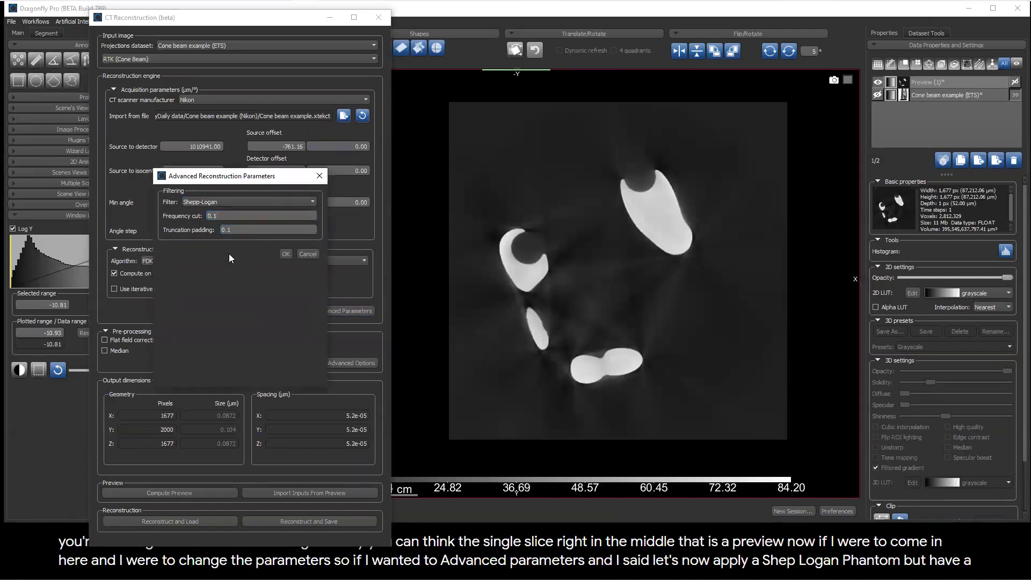
left_click(284, 255)
Compute a second preview using the Shepp-Logan filter settings, dismissing the memory warning and retrying
left_click(192, 489)
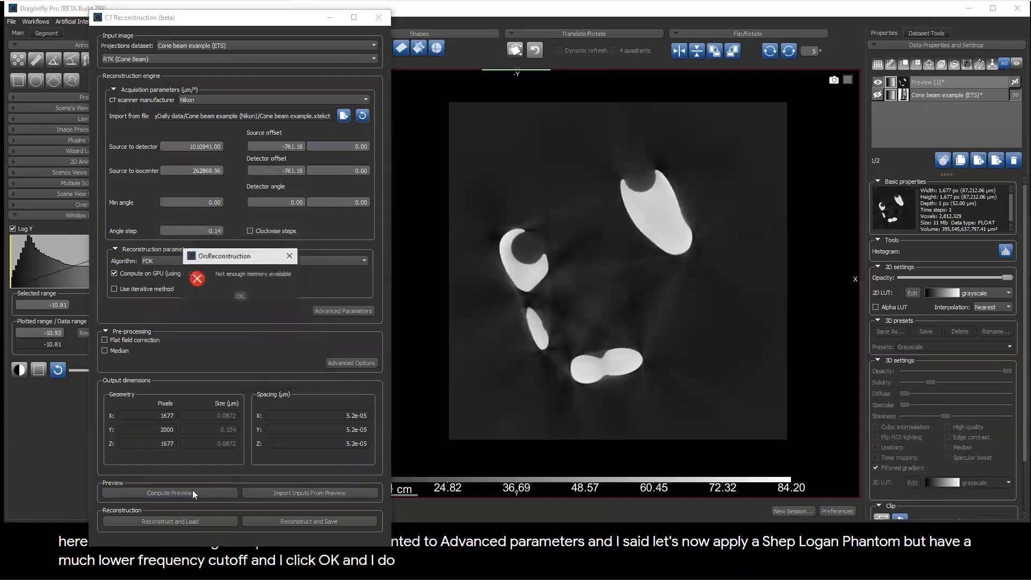
left_click(245, 295)
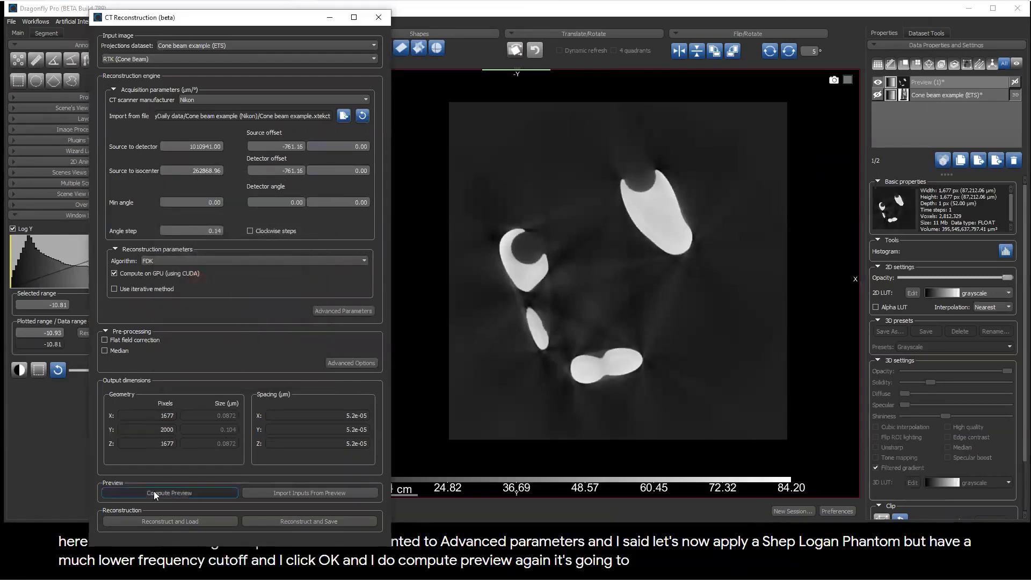
left_click(154, 492)
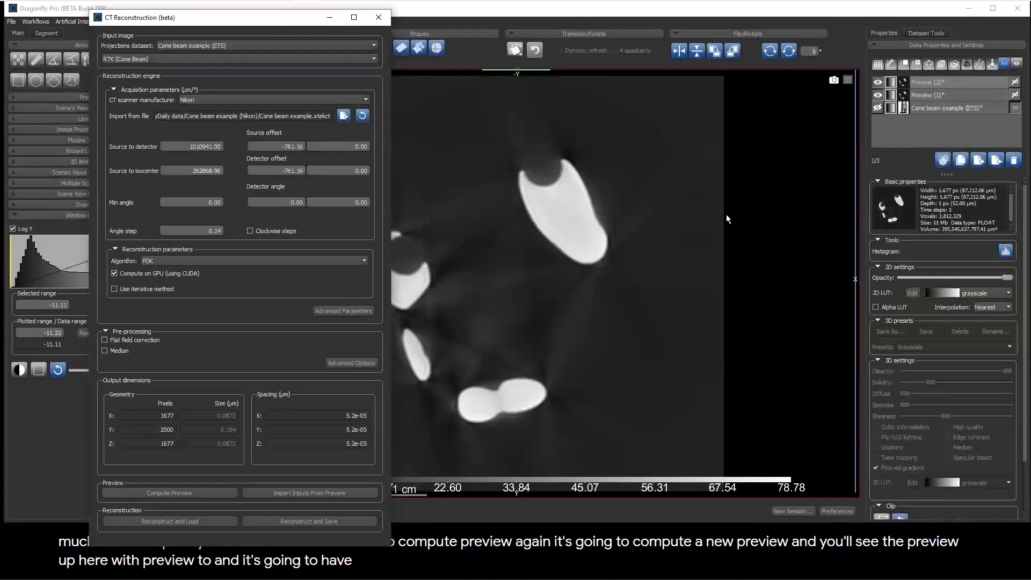
Toggle the visibility of Preview (2) to compare it with Preview (1), leaving Preview (2) hidden
left_click(877, 83)
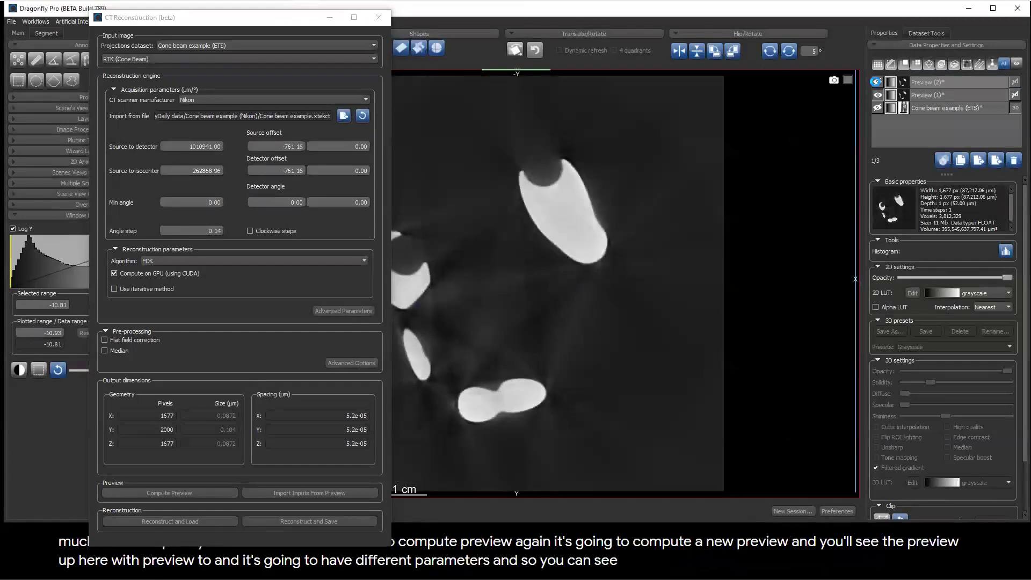
left_click(877, 83)
left_click(877, 83)
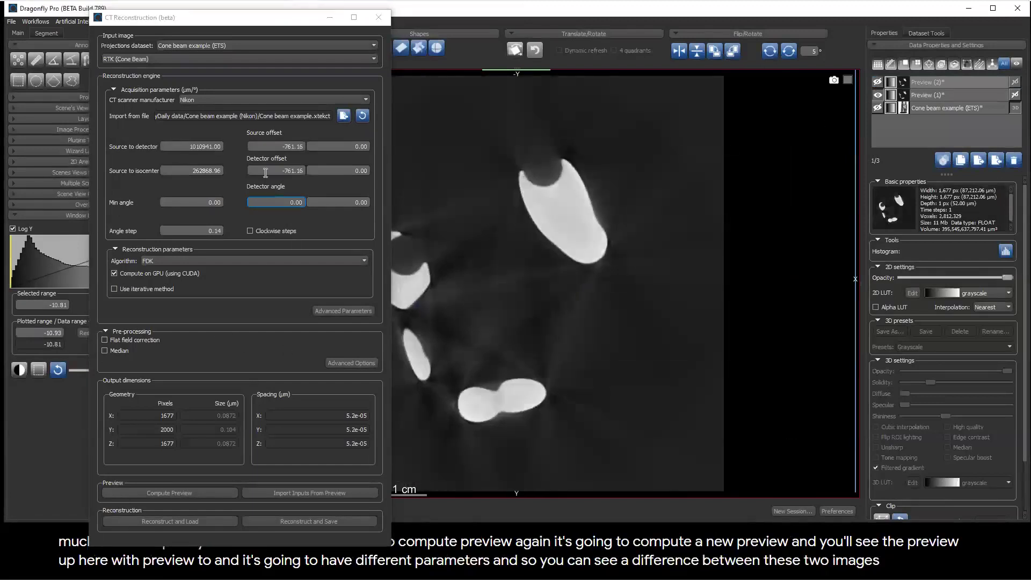
left_click_drag(236, 23, 225, 17)
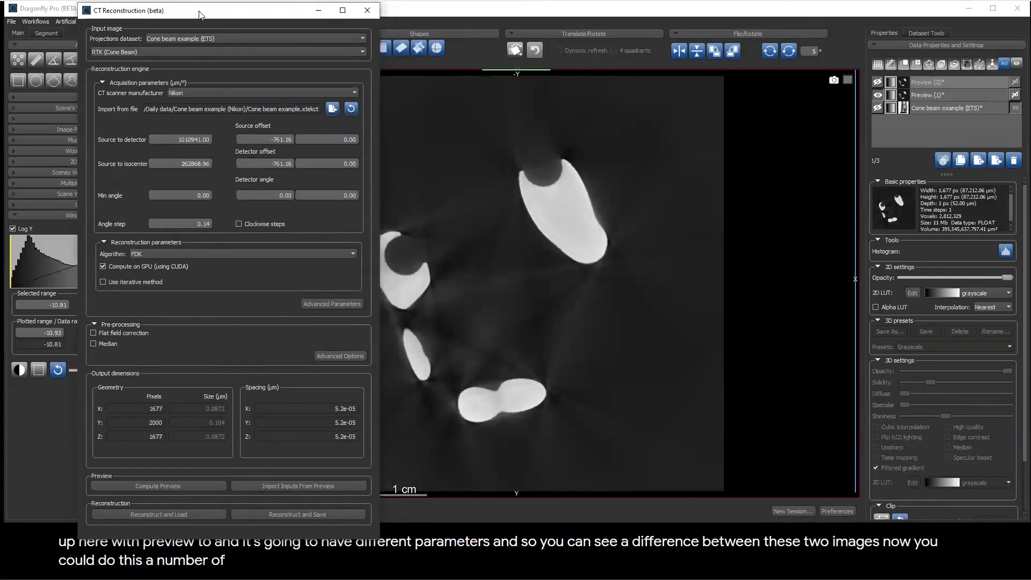
left_click_drag(198, 15, 192, 13)
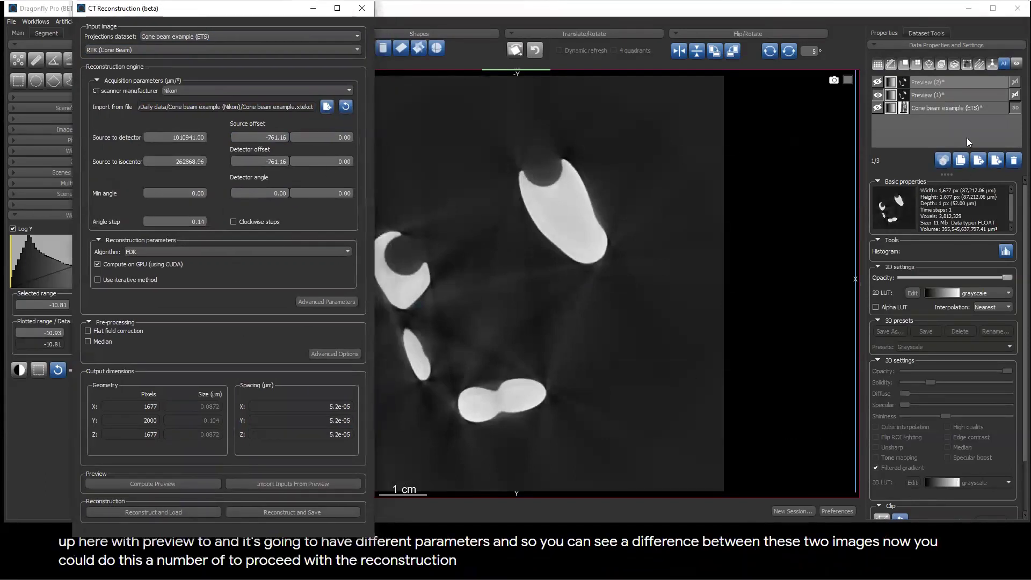
Import the reconstruction inputs from Preview (1)
left_click(938, 109)
left_click(930, 92)
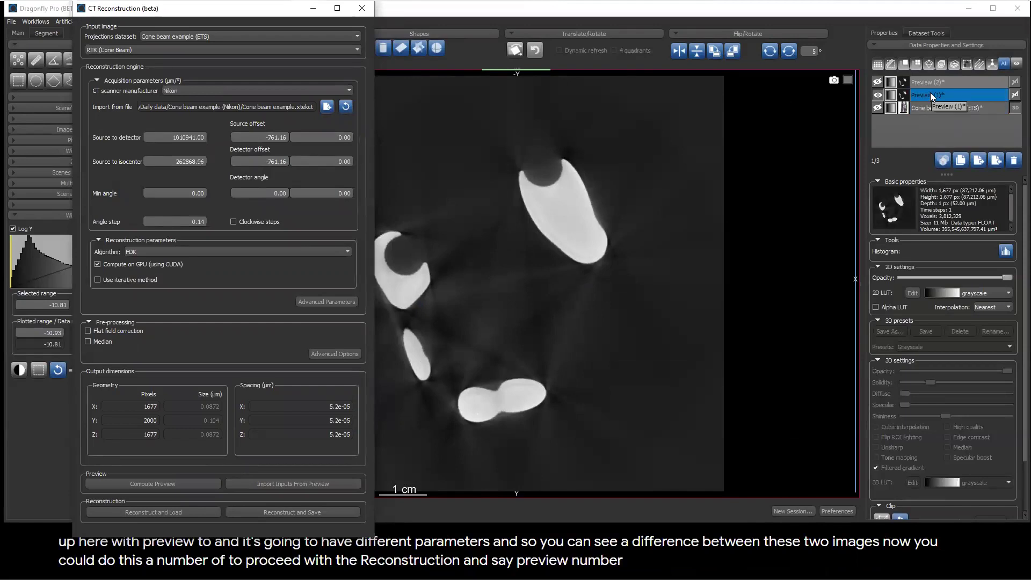
left_click(243, 167)
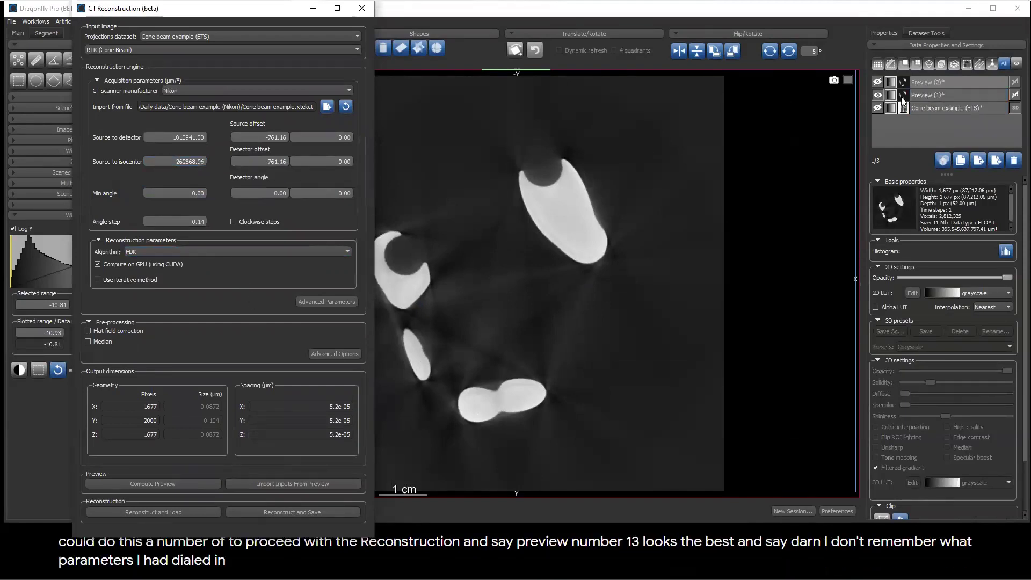
left_click(291, 484)
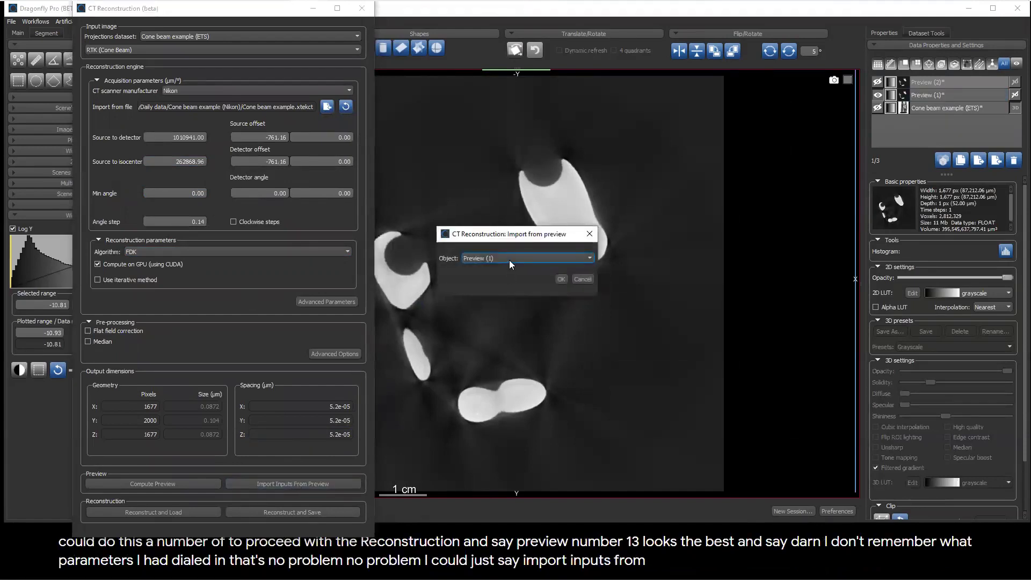
left_click(561, 278)
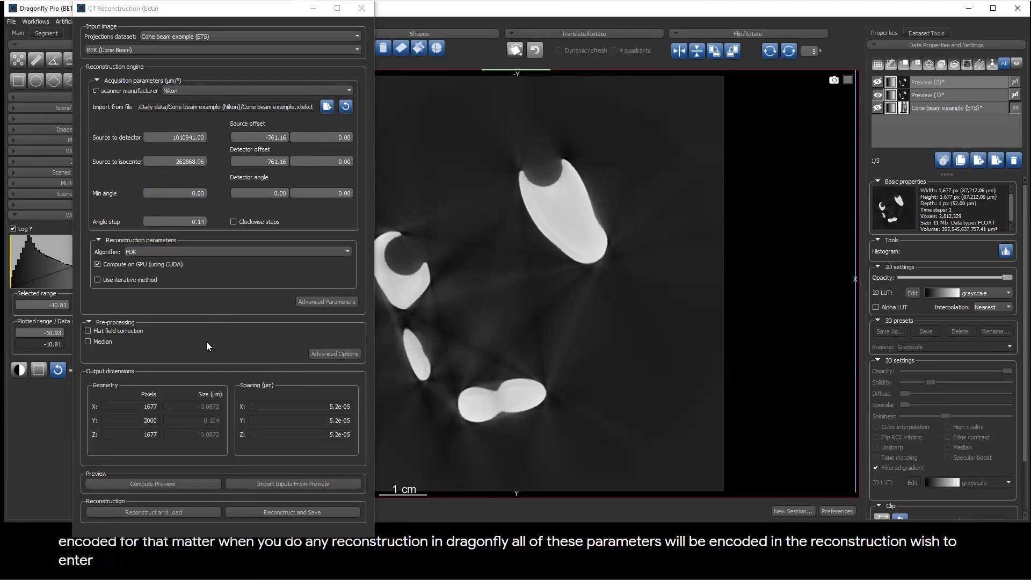
Try to reconstruct the entire cone beam image stack and load it directly
left_click(186, 512)
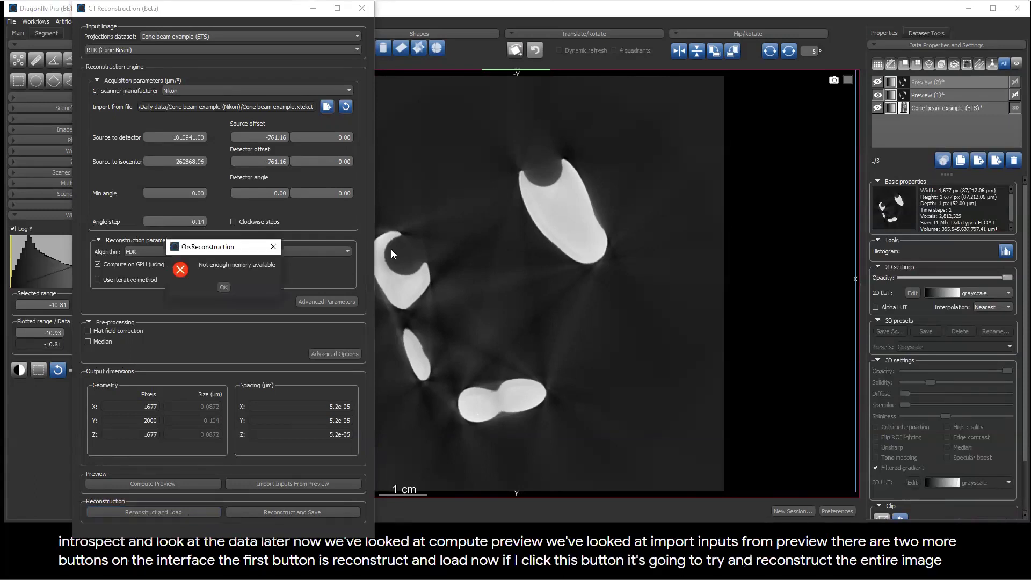
left_click(225, 288)
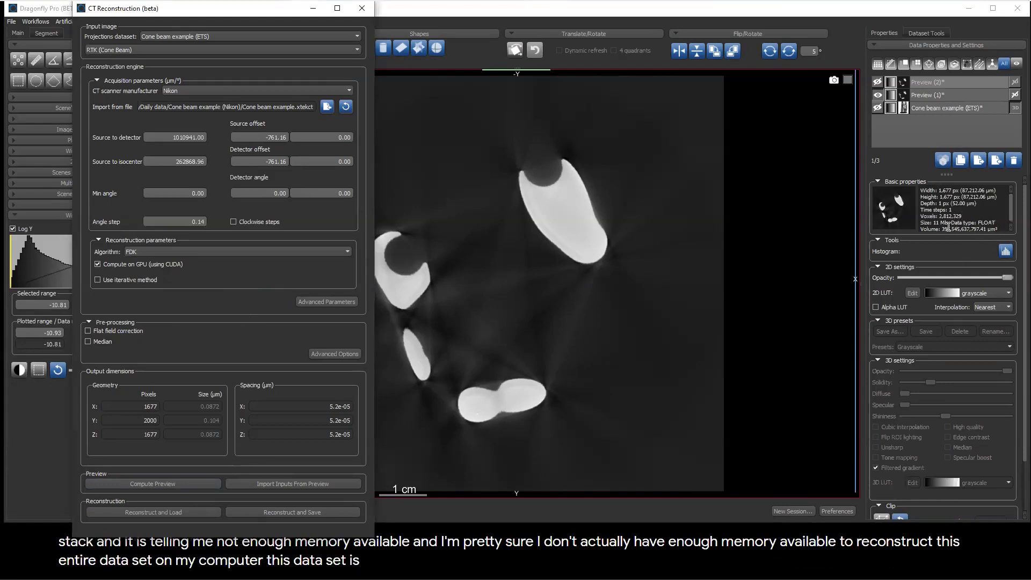
Examine the size of the Cone beam example (ETS) dataset and the available reconstruction engines, keeping RTK (Cone Beam)
left_click(945, 108)
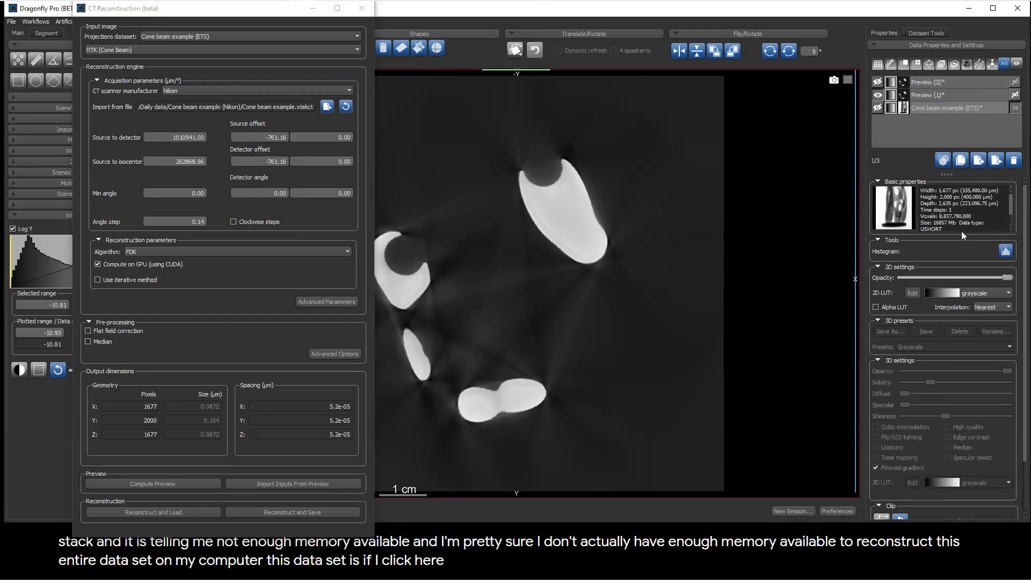
left_click_drag(1012, 207, 1012, 219)
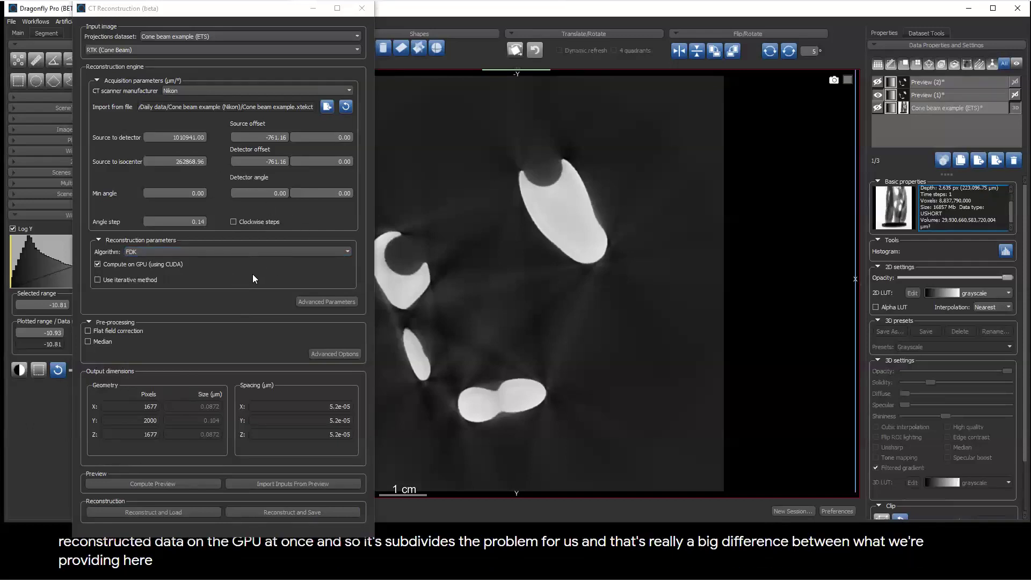
left_click(125, 52)
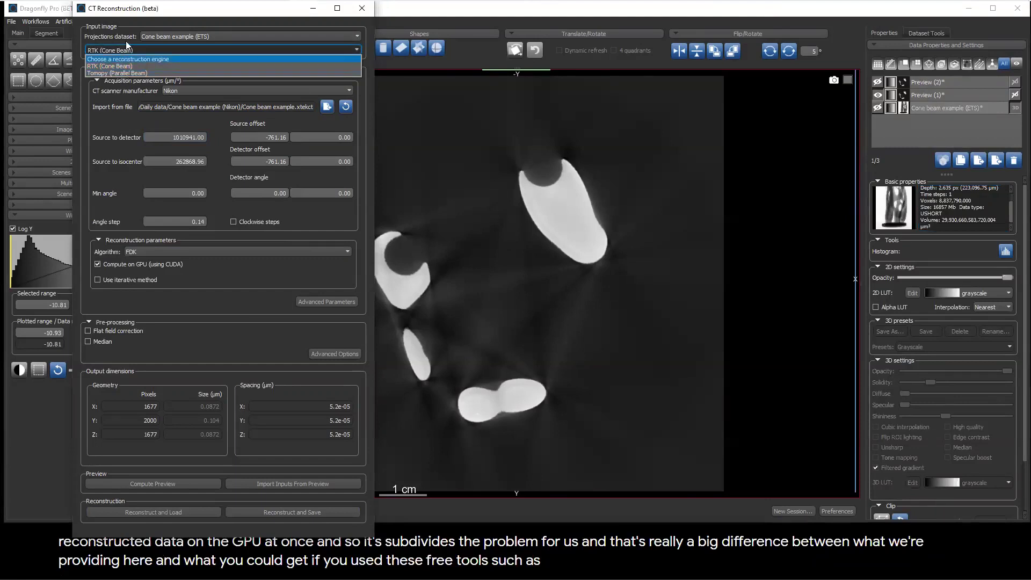
left_click(129, 66)
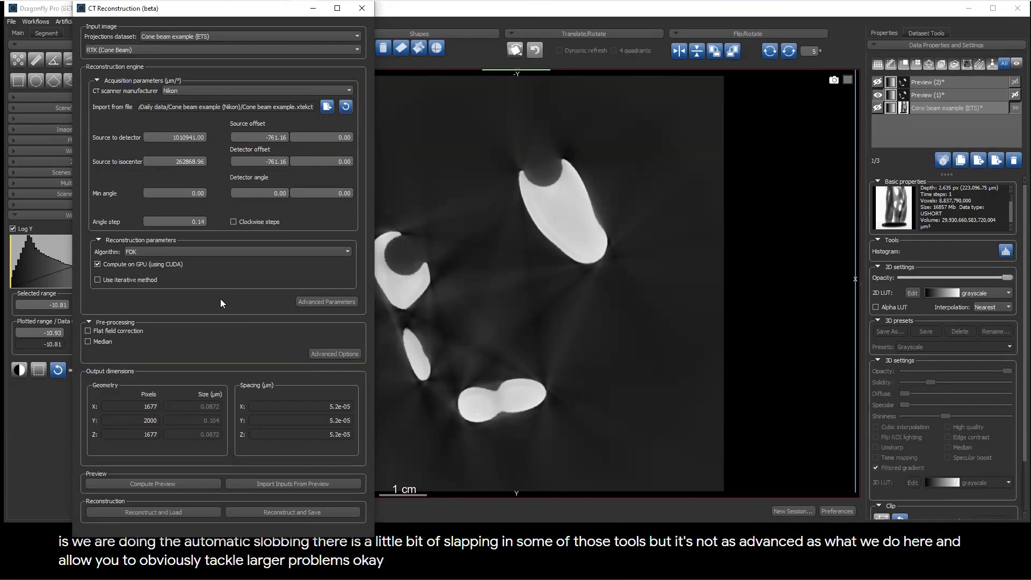
Start a reconstruction saved to disk and create a new output folder inside Cone beam example (Nikon)
left_click(301, 513)
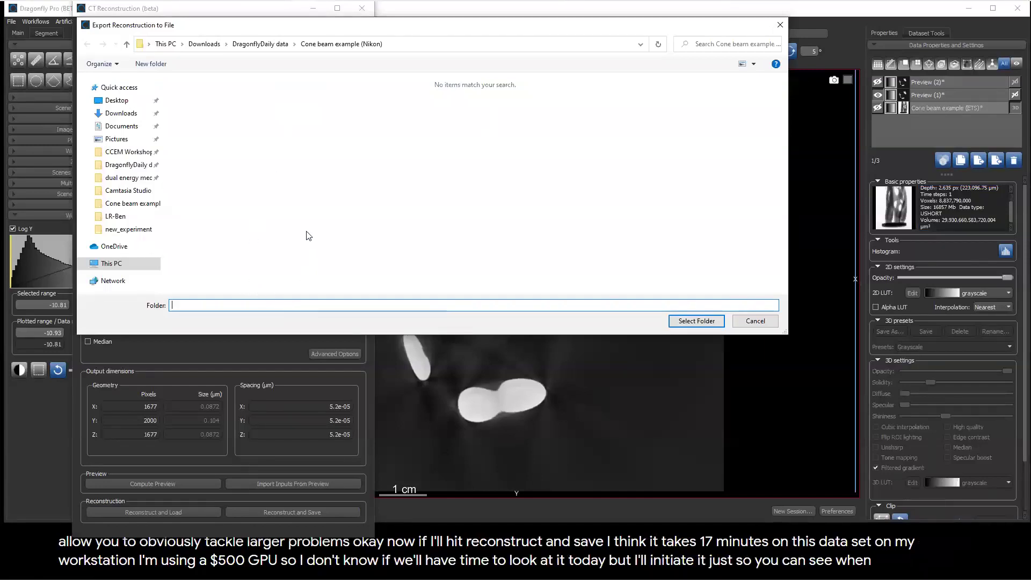
left_click(150, 63)
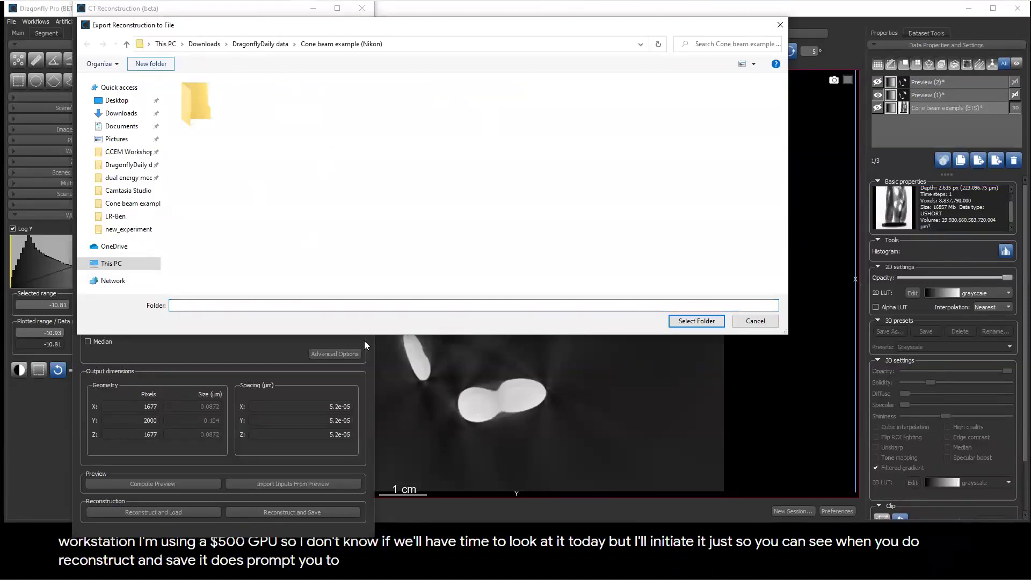
Try to use Lesson 36 reconstruction example as the output folder for the reconstruction
double_click(203, 304)
left_click_drag(231, 304, 171, 304)
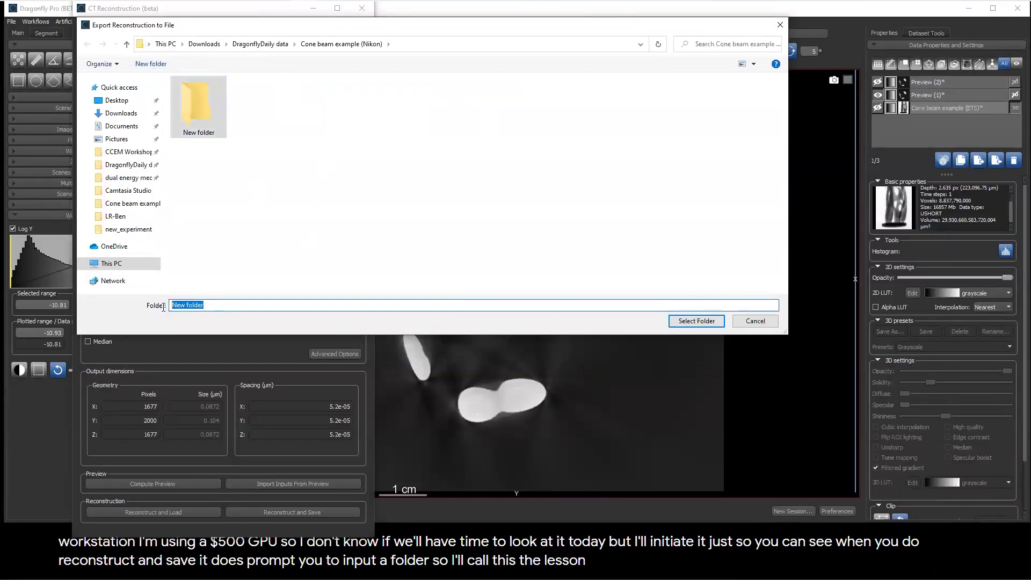
type("Lesson 36")
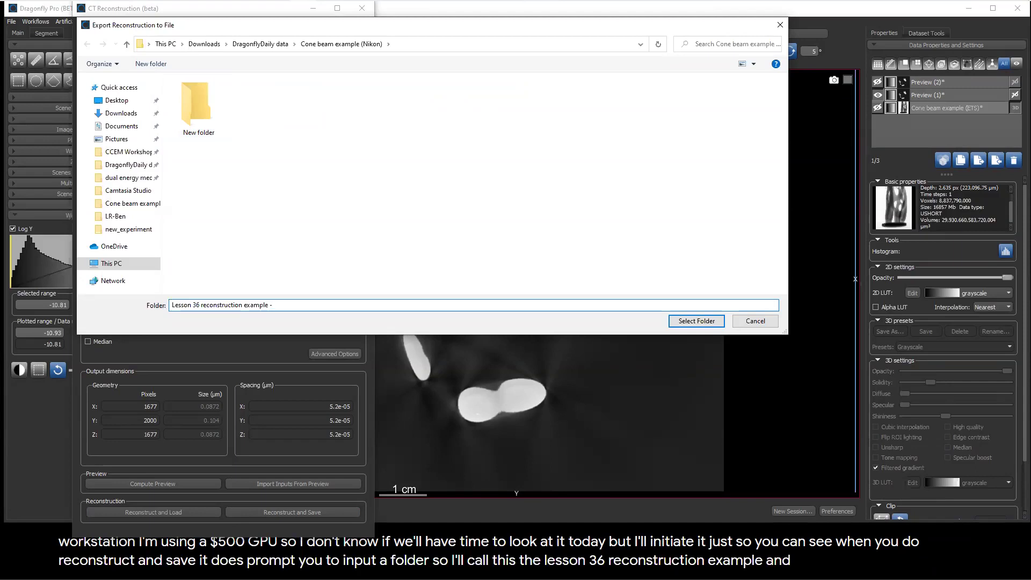
type(" recon")
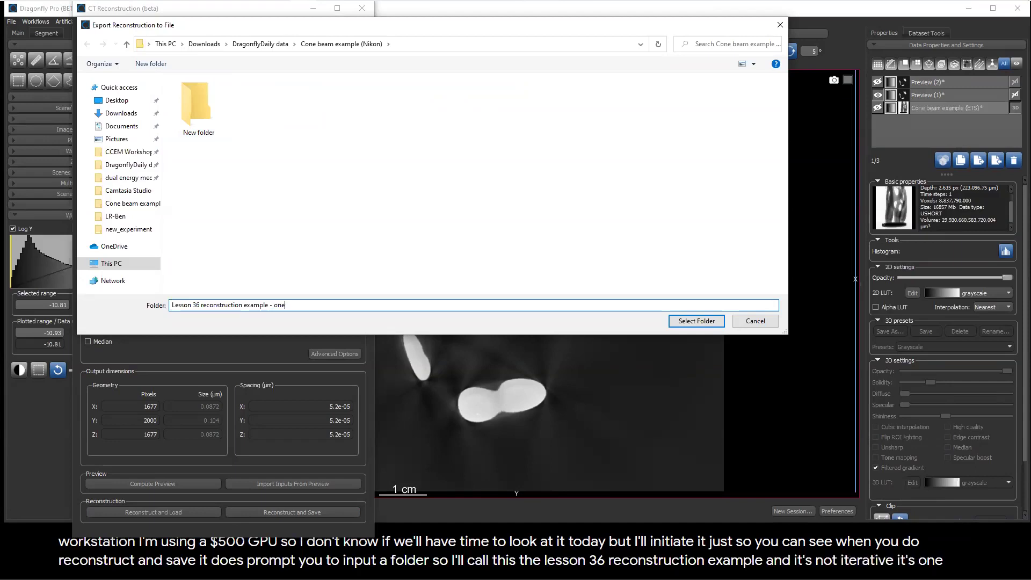
key("BackSpace")
key("BackSpace")
key("BackSpace")
key("BackSpace")
key("BackSpace")
key("BackSpace")
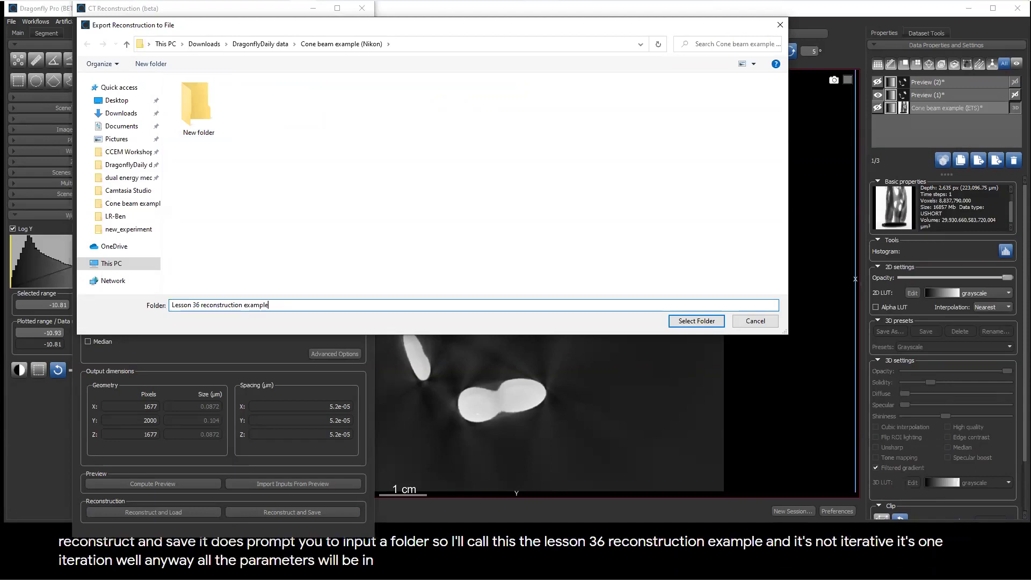
left_click(696, 321)
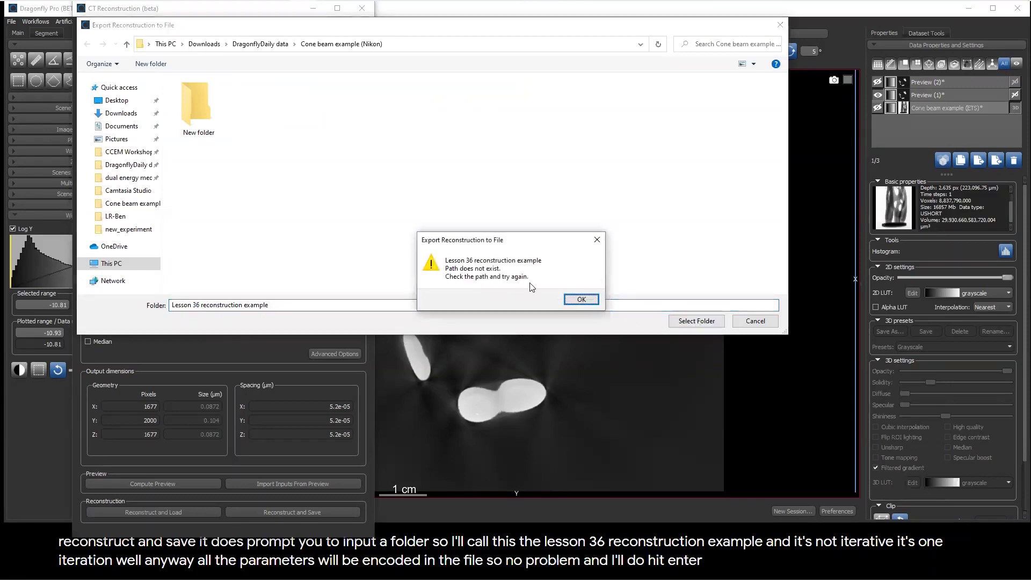
left_click(570, 299)
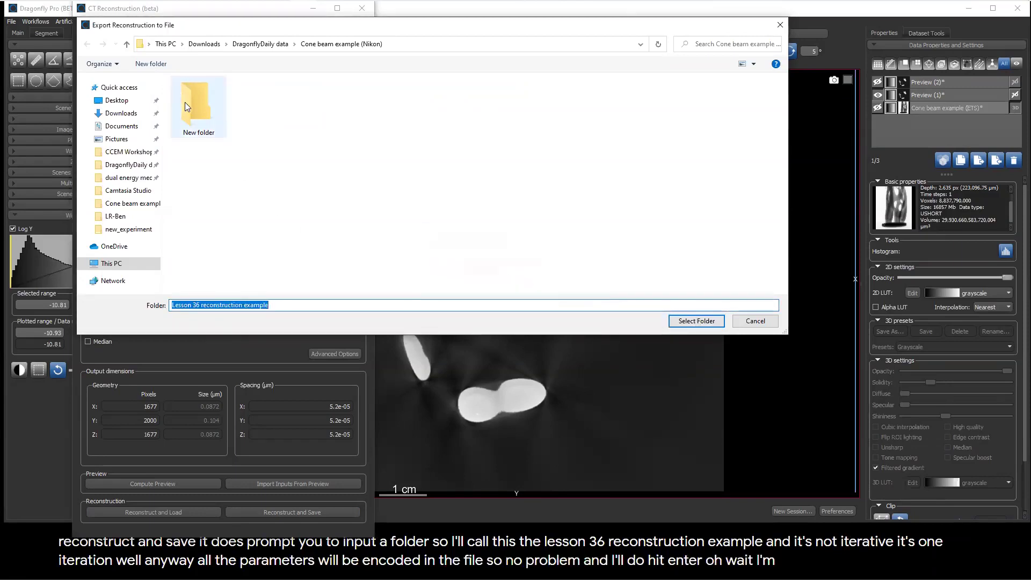
Rename the new output folder as Lesson 36 recon example
left_click(198, 124)
right_click(204, 134)
left_click(220, 141)
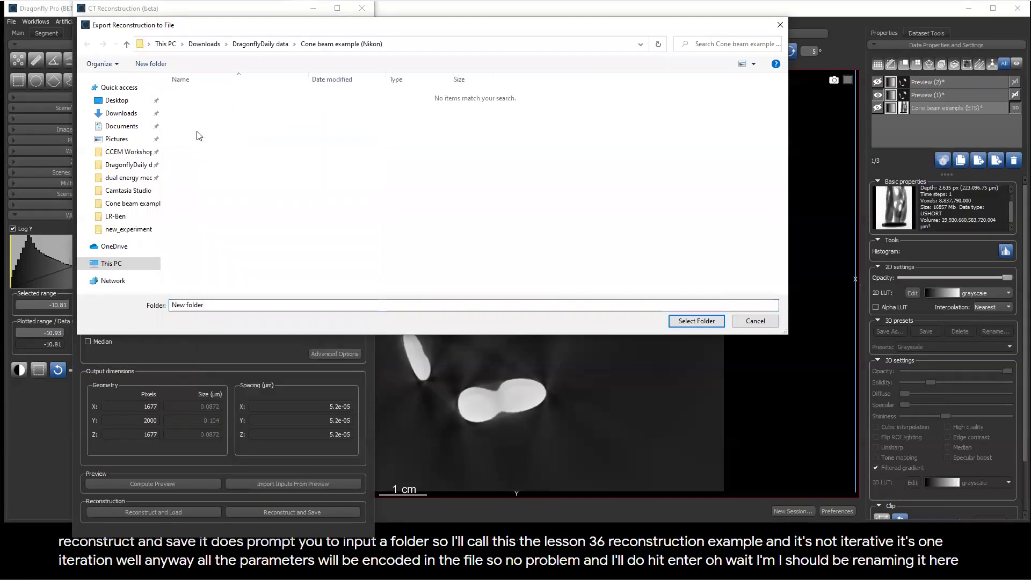
left_click(87, 45)
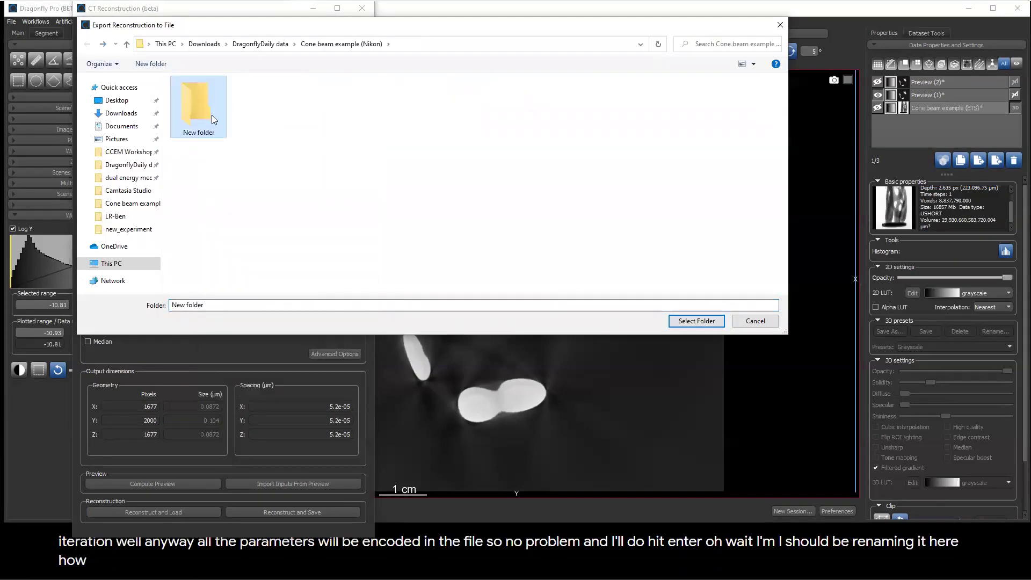
right_click(213, 115)
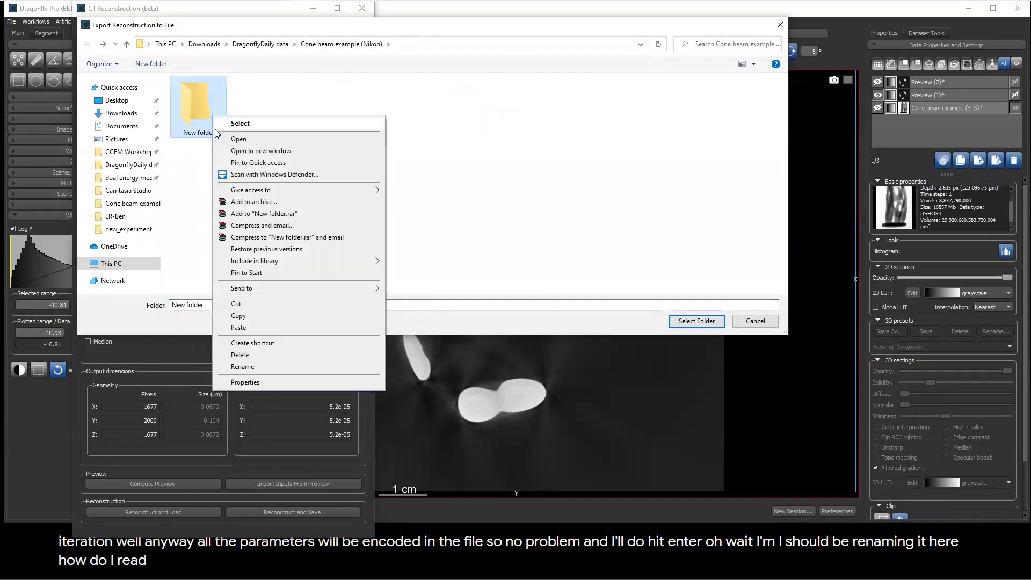
left_click(246, 367)
type("Lesso")
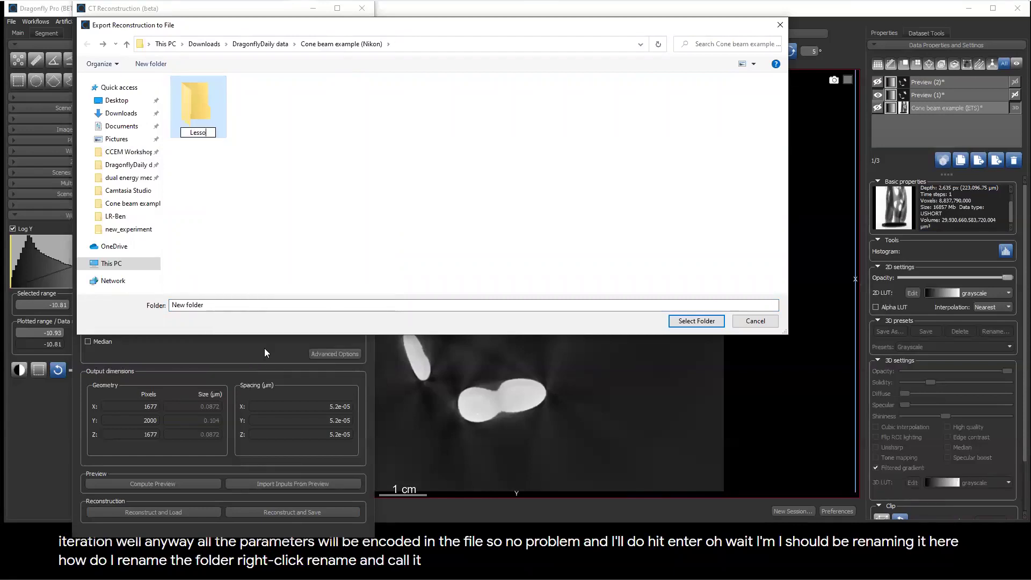
type("n 36 recon ex")
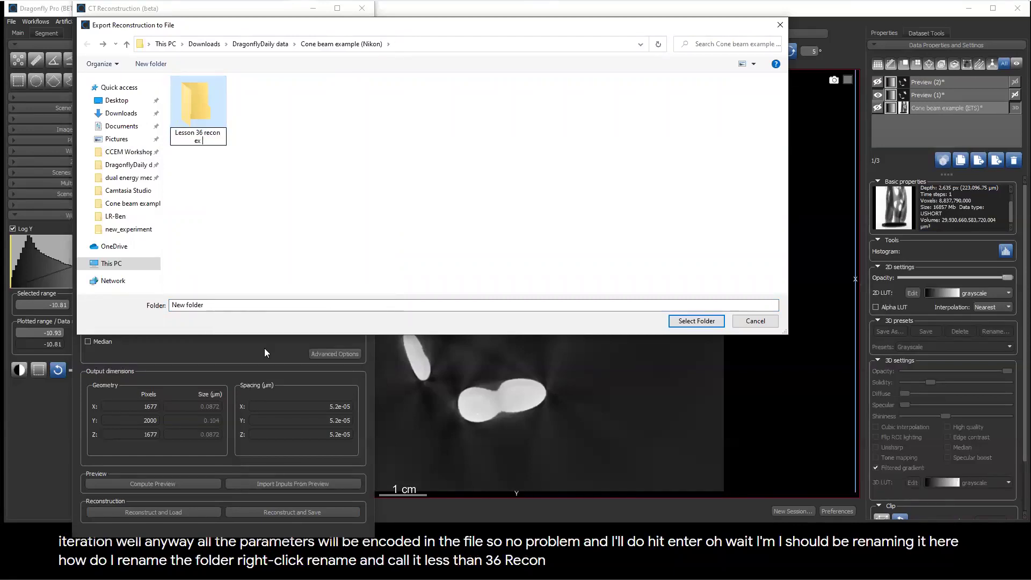
type("ample")
key("Return")
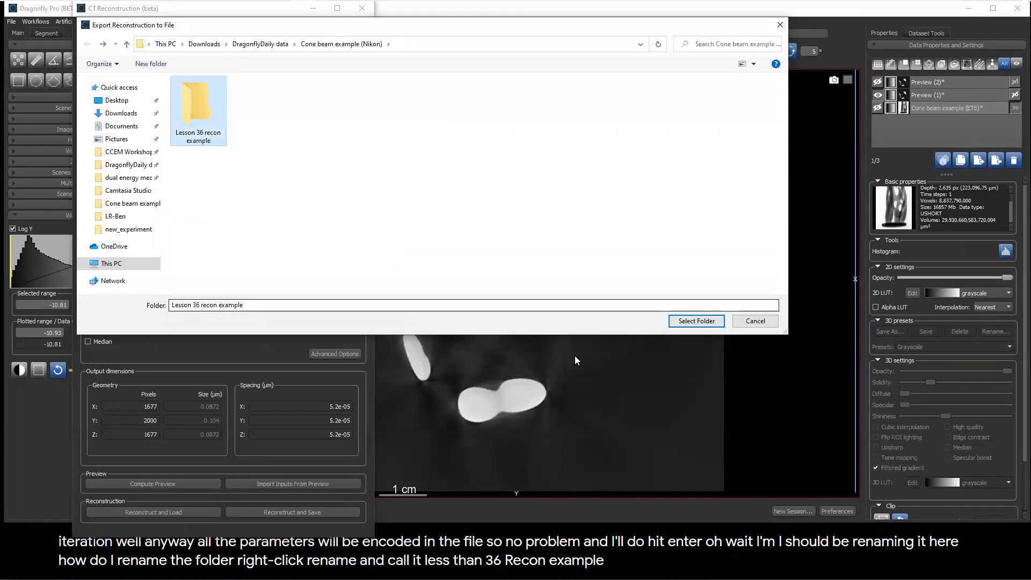
Reconstruct the cone beam dataset and save the result into the Lesson 36 recon example folder
left_click(696, 321)
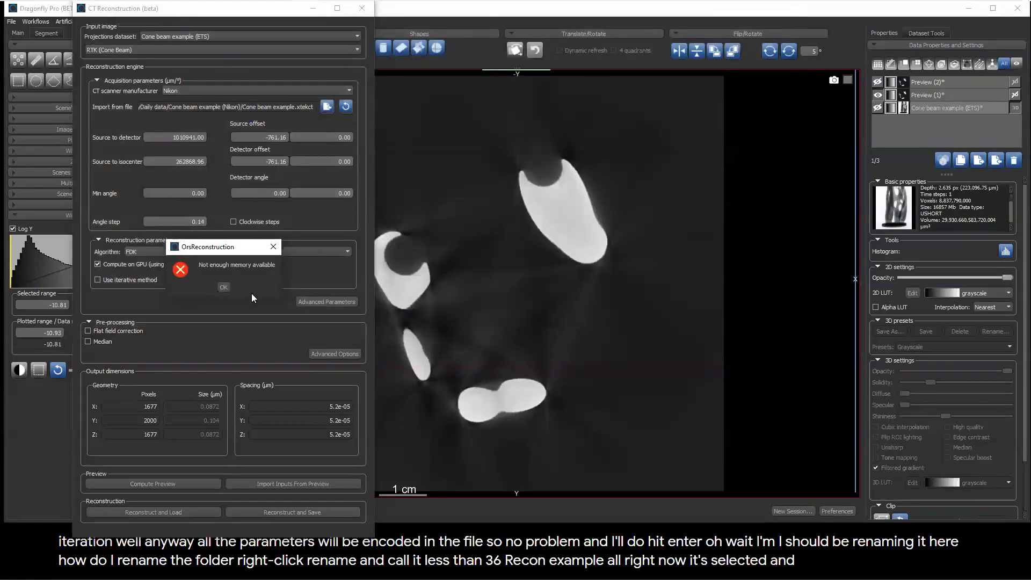
left_click(223, 287)
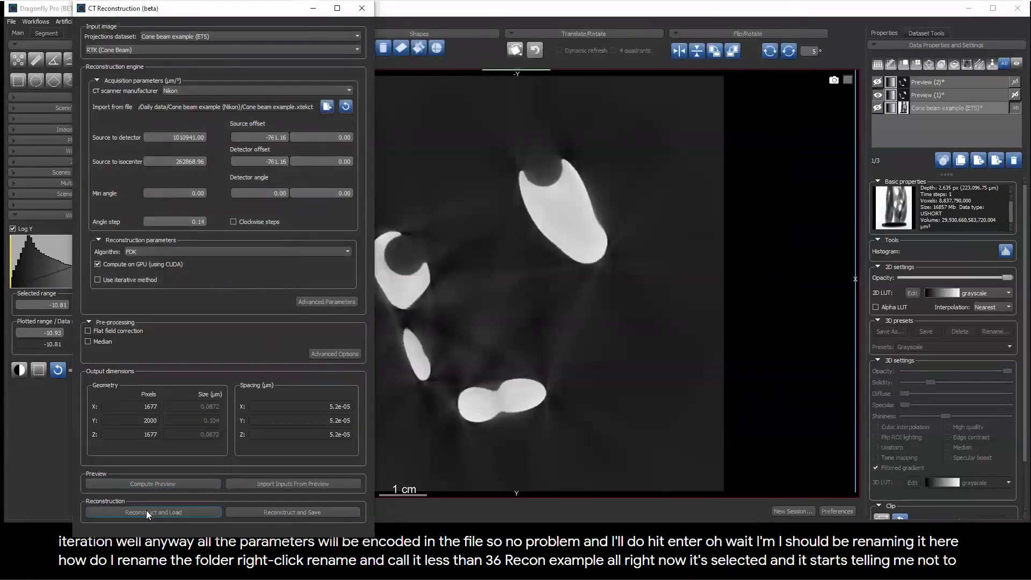
left_click(263, 511)
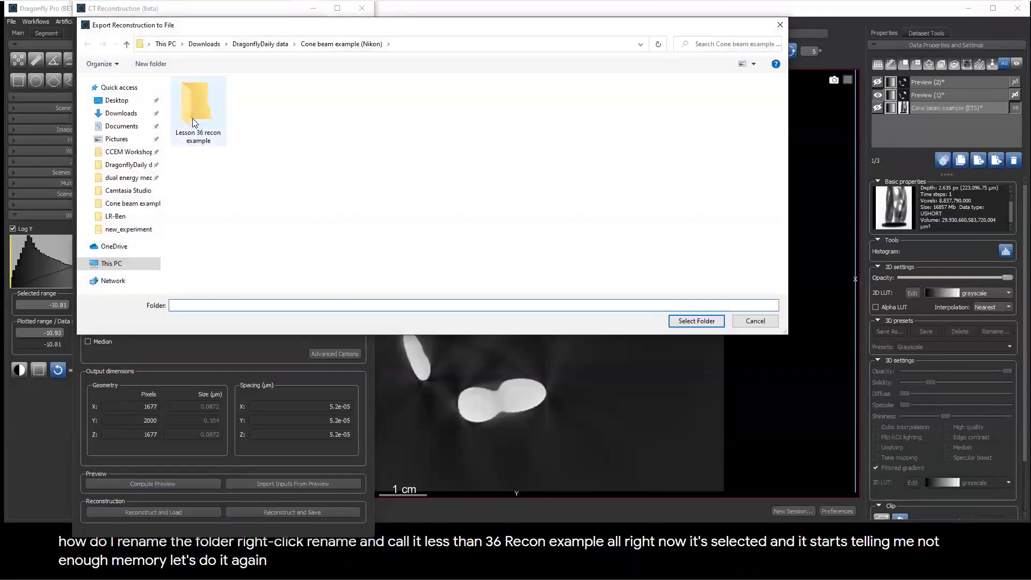
left_click(193, 116)
left_click(694, 320)
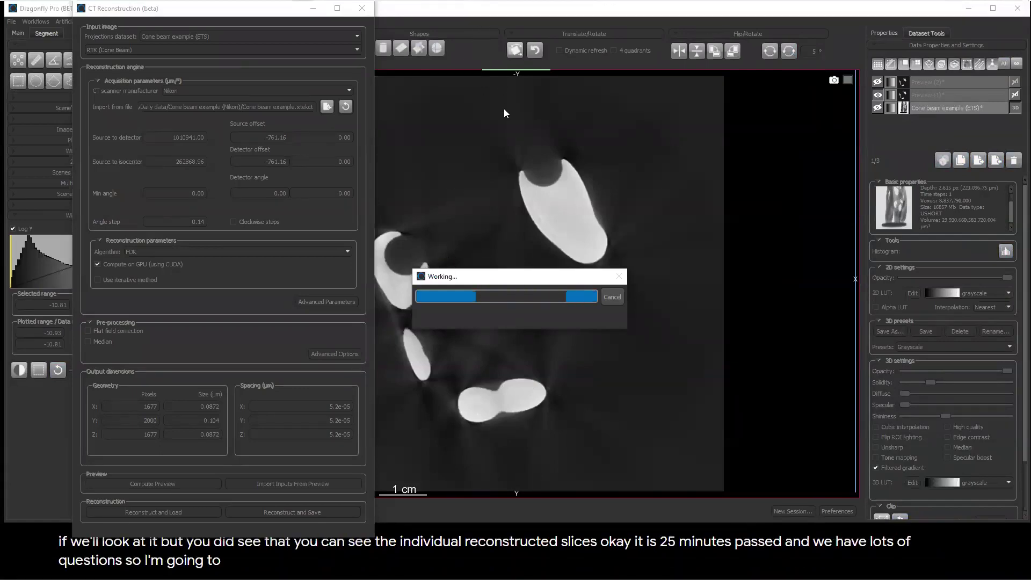
Switch to the full-screen lesson presentation and advance to the Questions & Answers slide
key("alt+Tab")
key("alt+Tab")
key("alt+Tab")
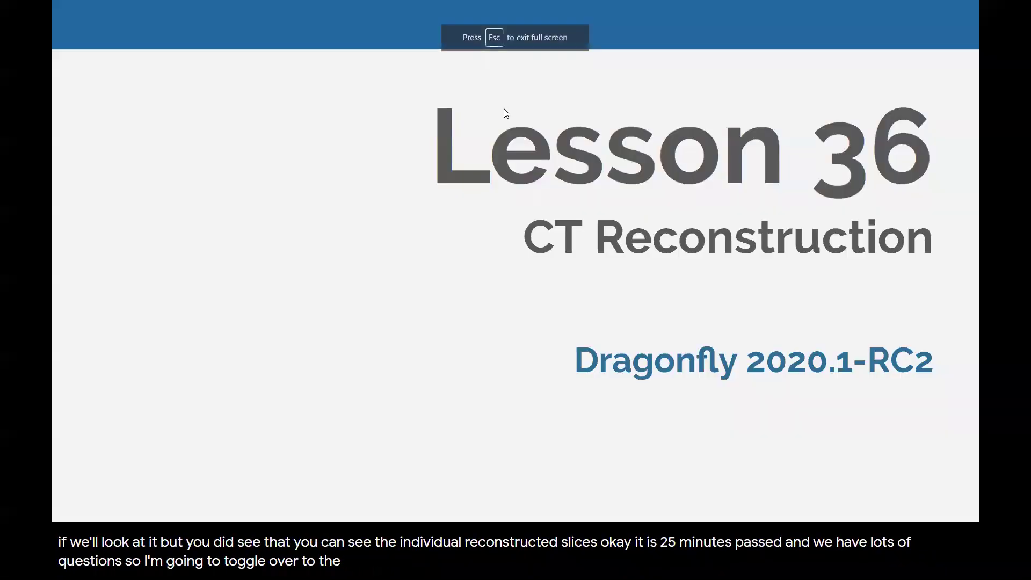
key("Right")
key("Right")
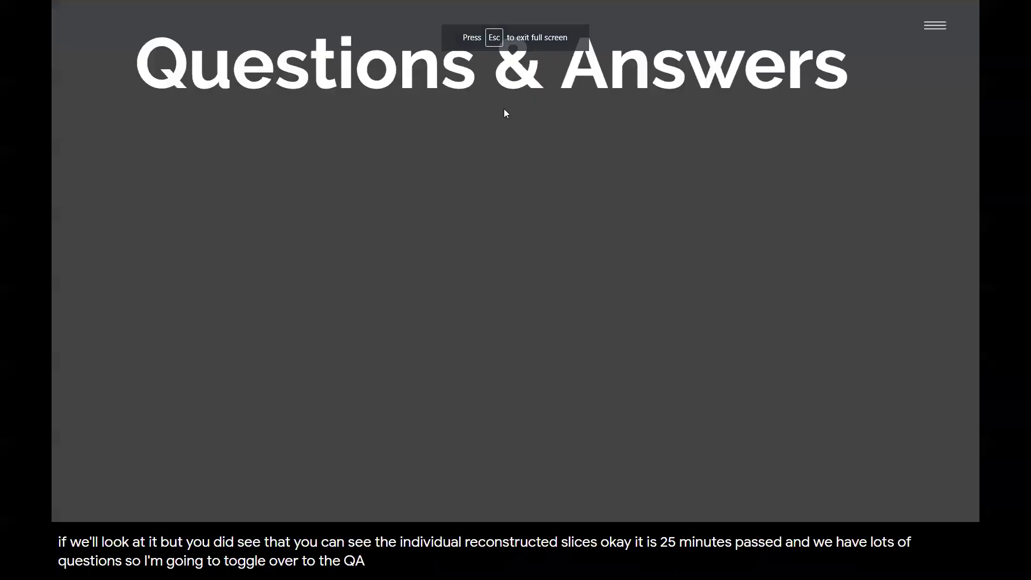
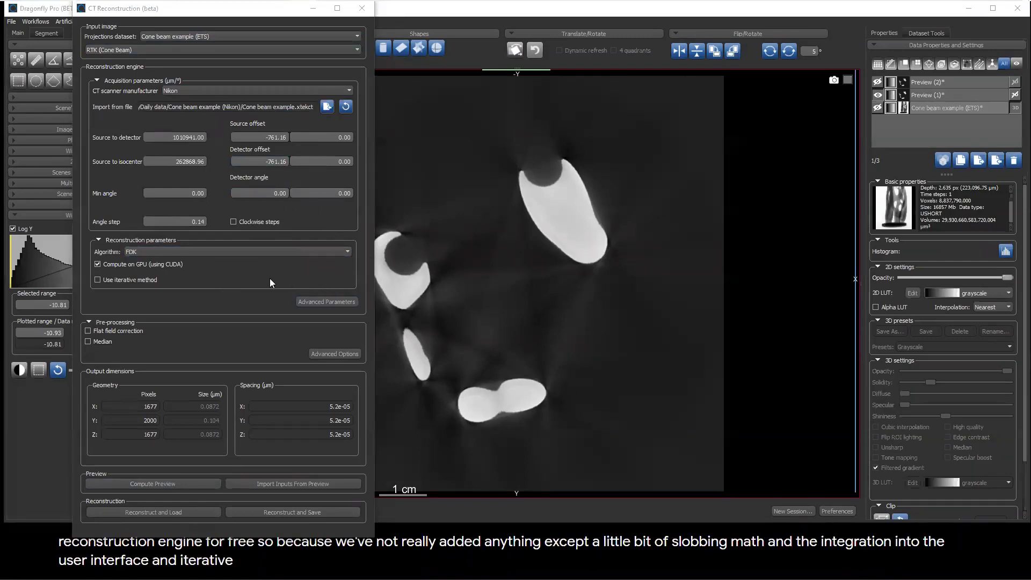
Look over the available reconstruction engines, leaving RTK (Cone Beam) selected
left_click(165, 49)
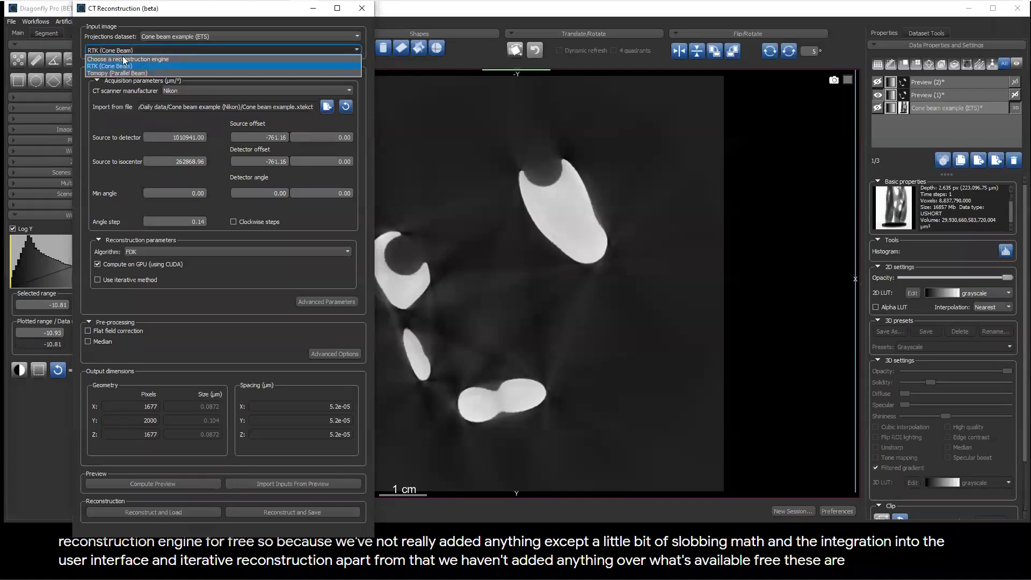
left_click(134, 14)
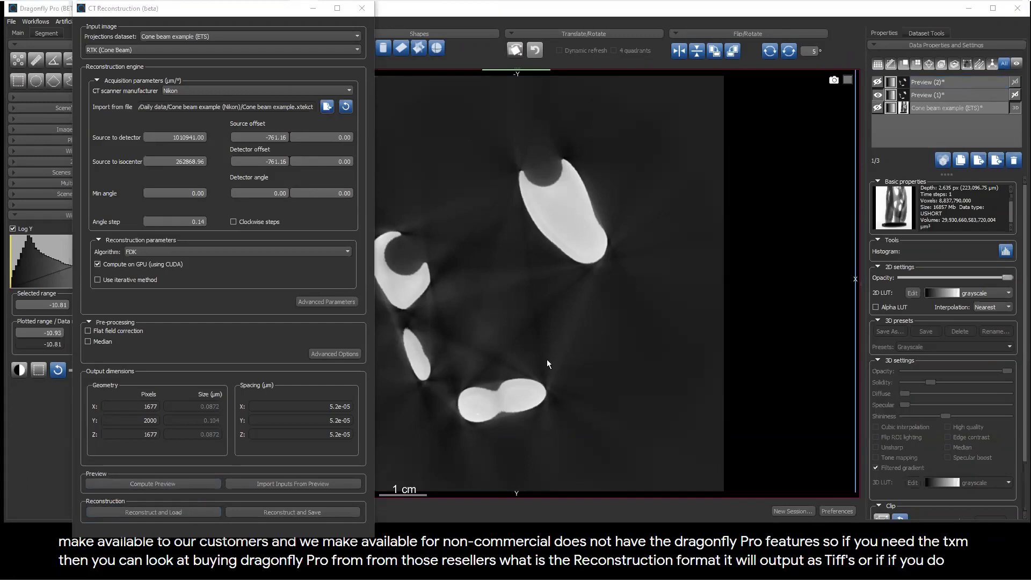
left_click(968, 81)
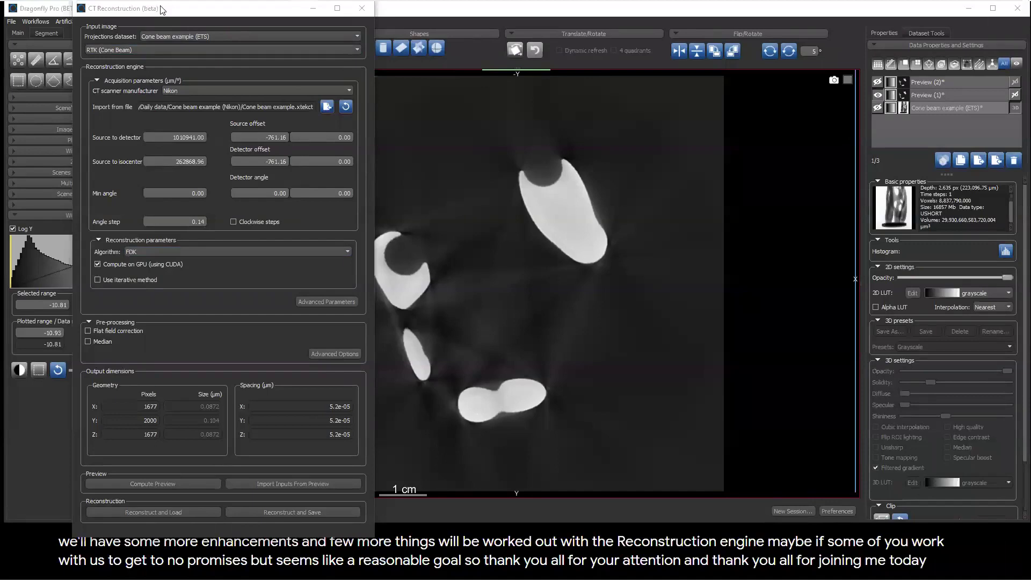
Move the CT Reconstruction window clear of the screen edge and close it
left_click_drag(298, 3, 299, 51)
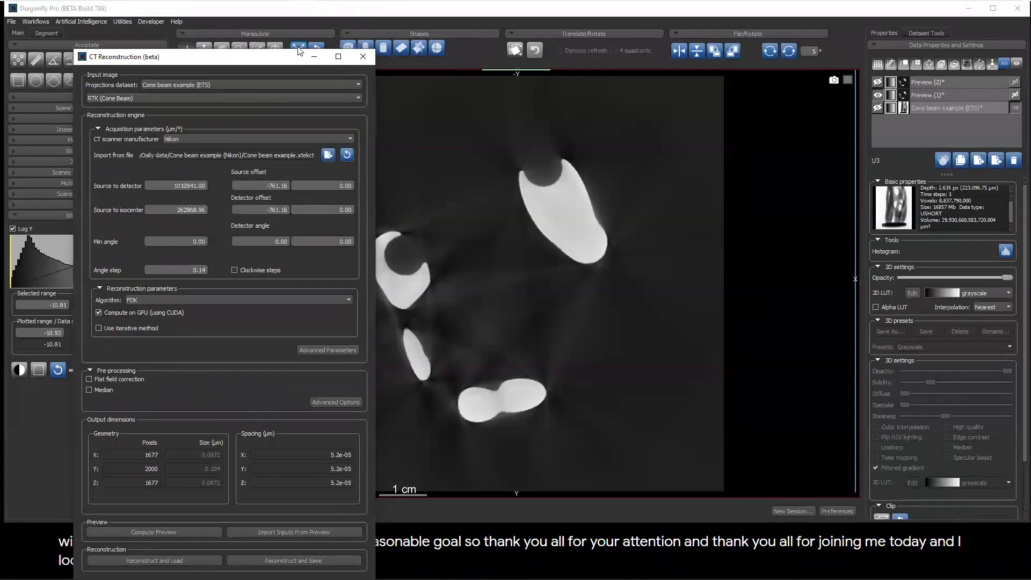
left_click(356, 54)
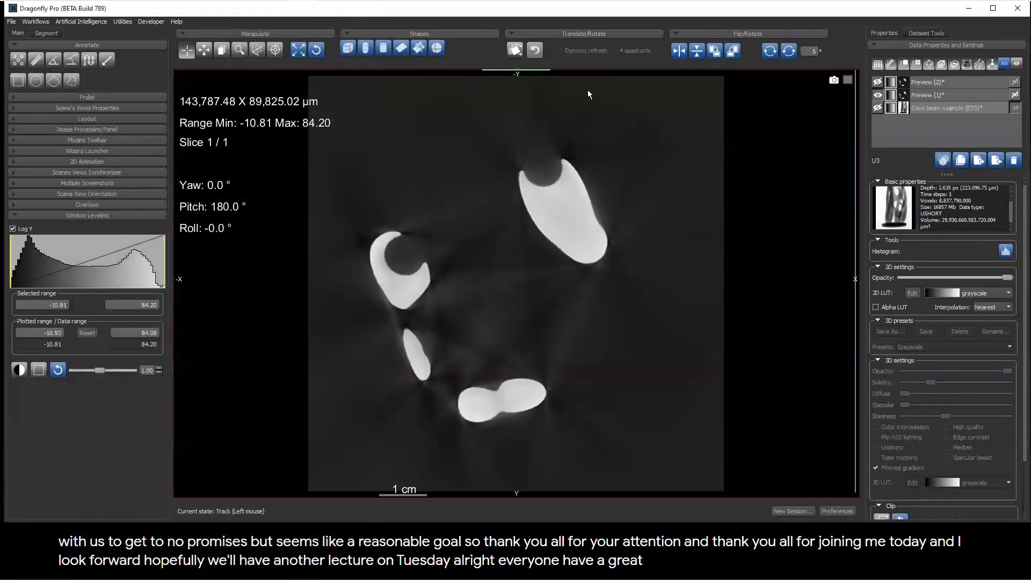